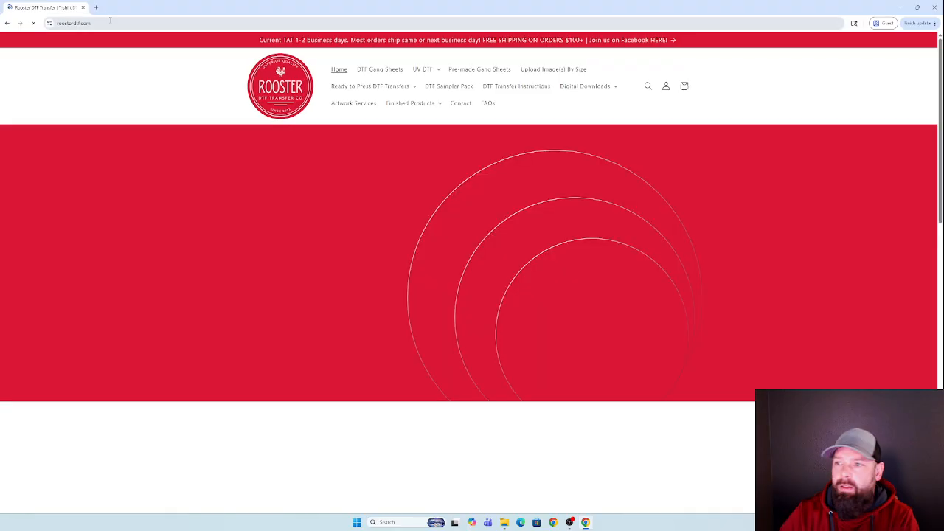
Open the Create a DTF Gang Sheet product under DTF Gang Sheets and choose the 22.5 in X 120 in size.
click(379, 73)
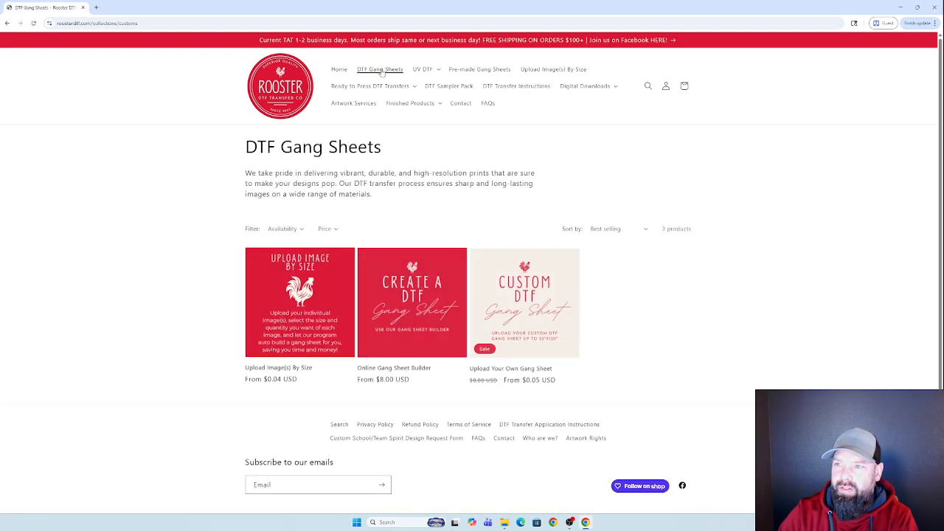
click(411, 310)
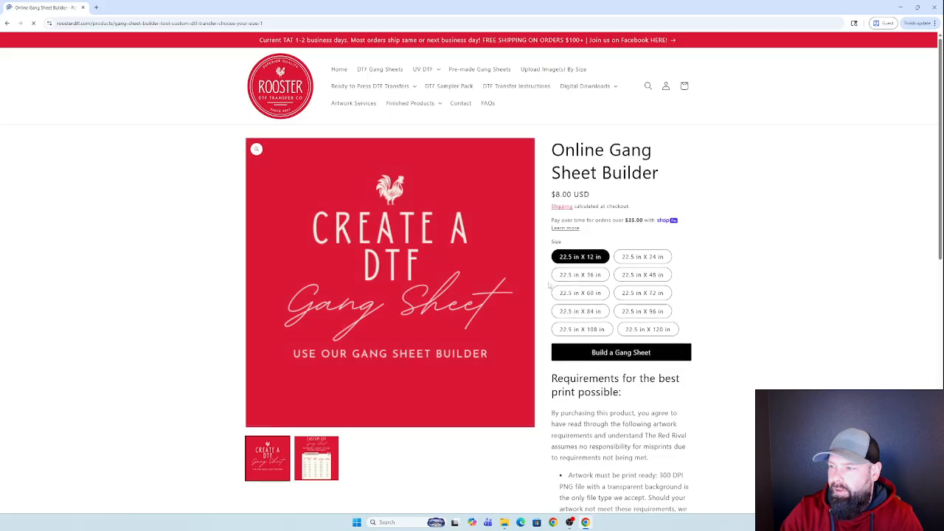
click(638, 332)
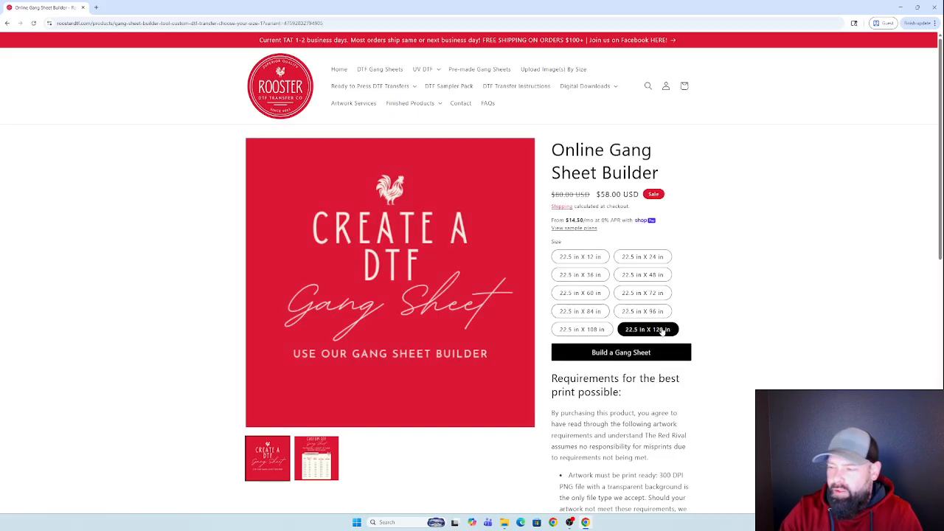
Start a new gang sheet from the gallery and show the Valentines category designs.
click(615, 354)
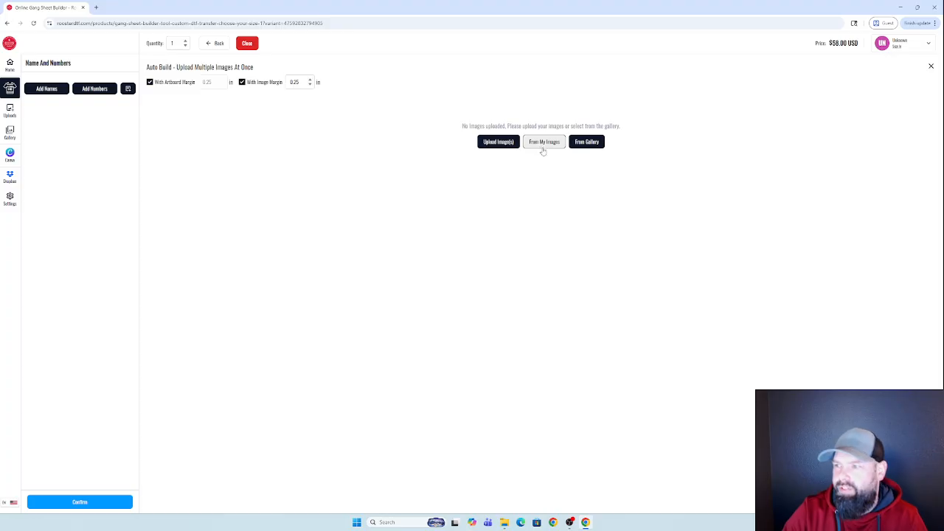
click(581, 144)
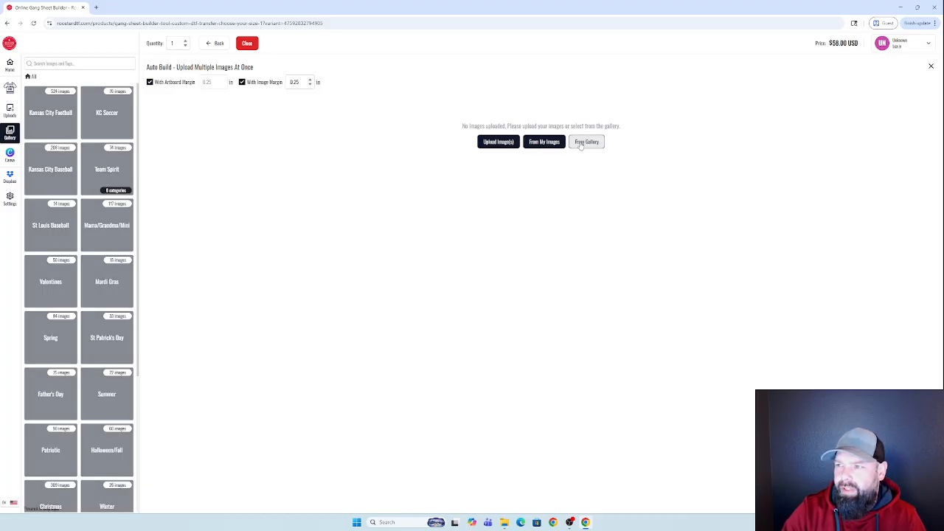
click(44, 280)
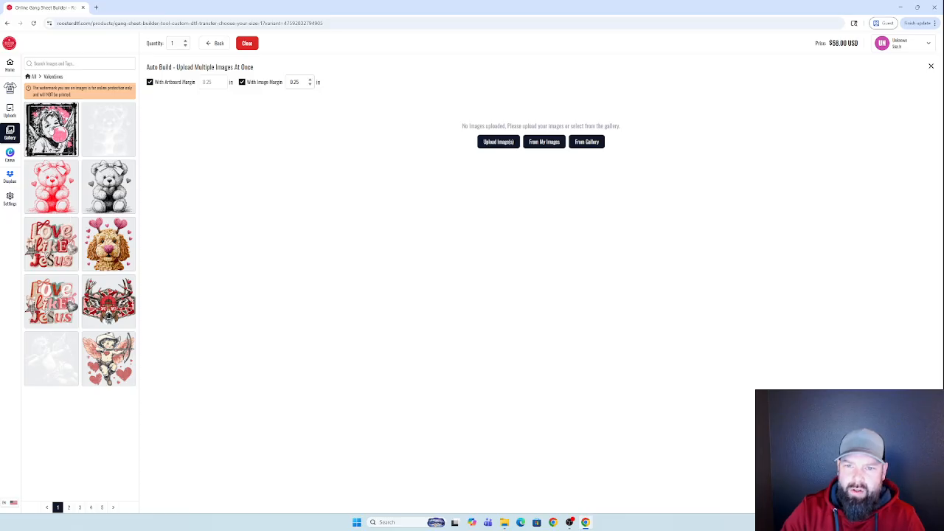
Auto-build two bubble-gum girl copies onto a 22.5 x 24 in sheet and select the right one.
click(50, 132)
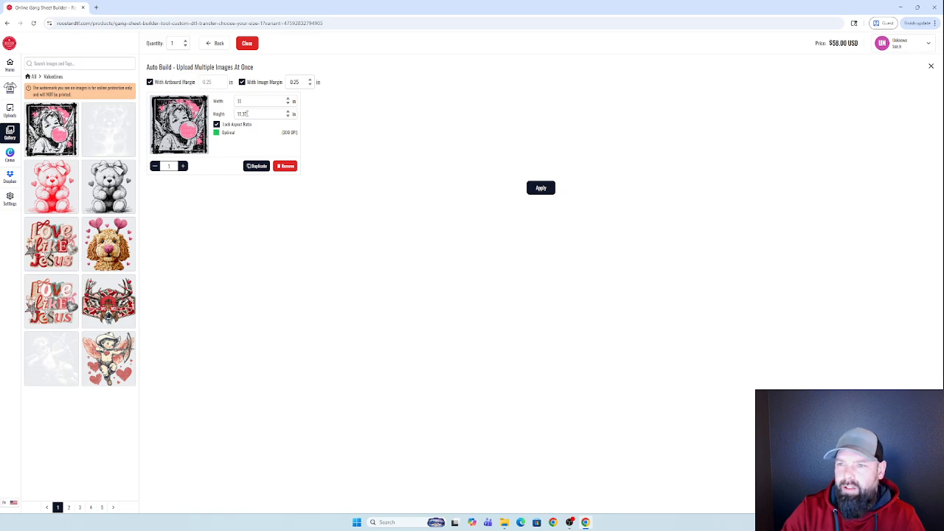
click(183, 166)
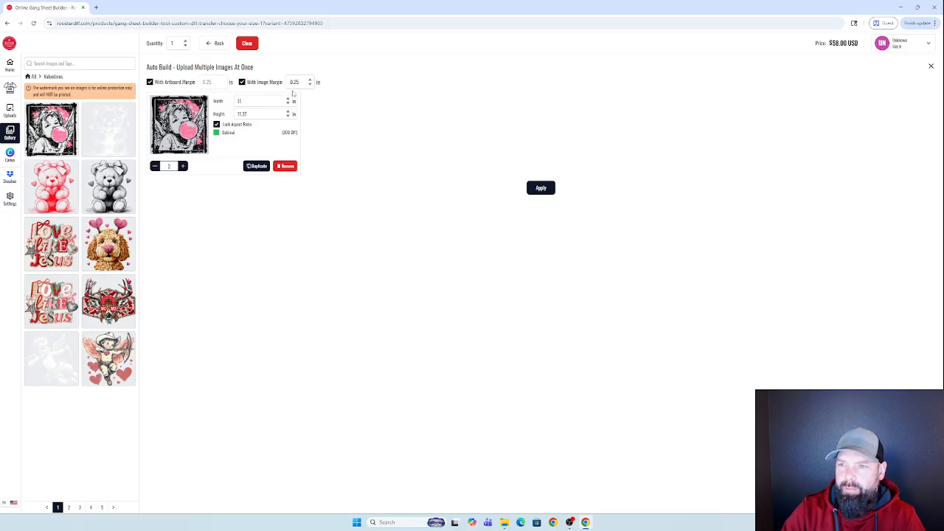
click(531, 189)
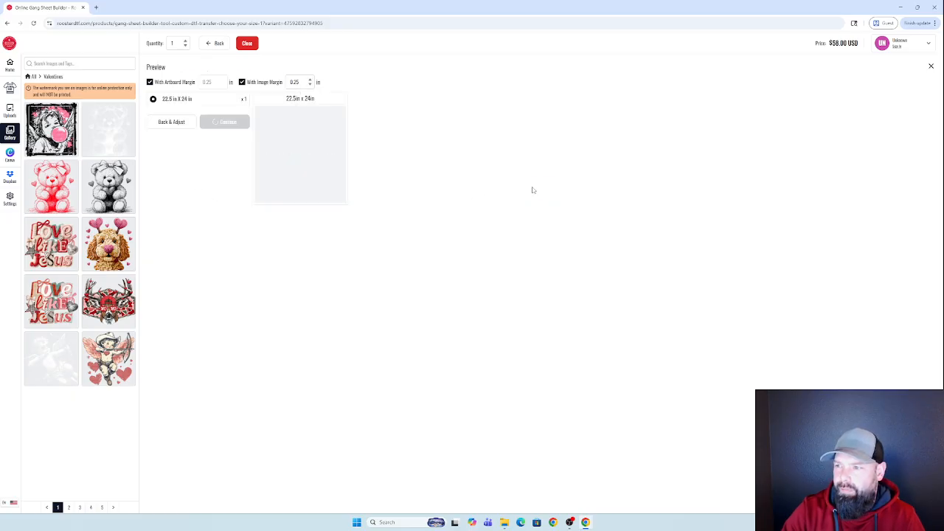
click(224, 122)
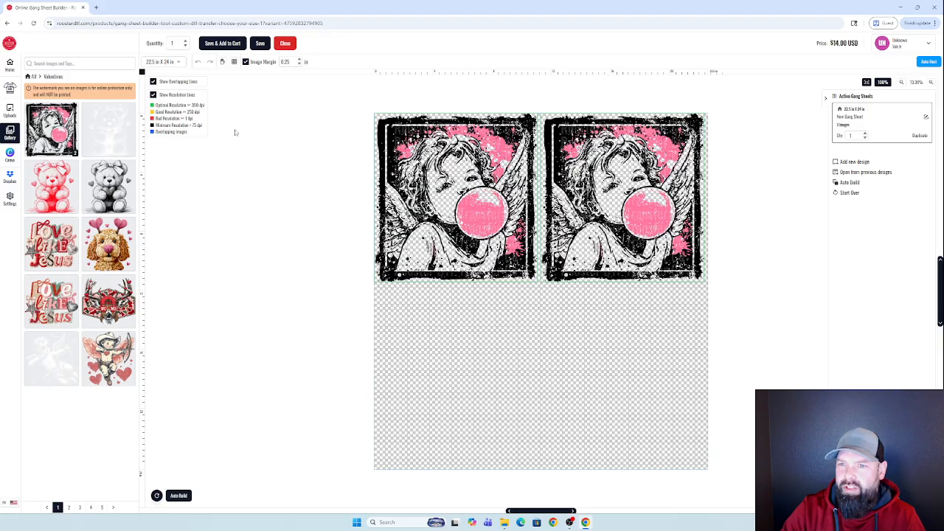
click(649, 227)
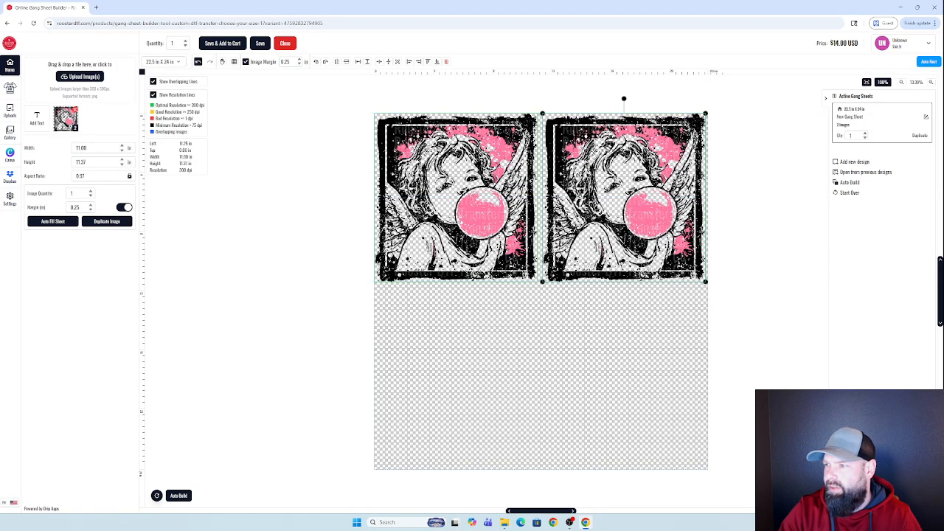
Add two copies of the Valentine deer design from the gallery to the sheet.
click(10, 134)
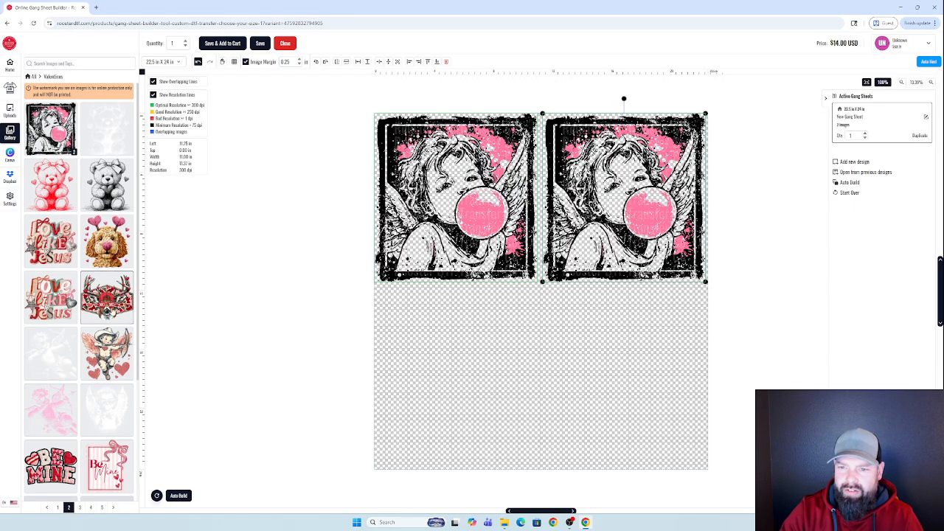
double_click(111, 310)
click(450, 367)
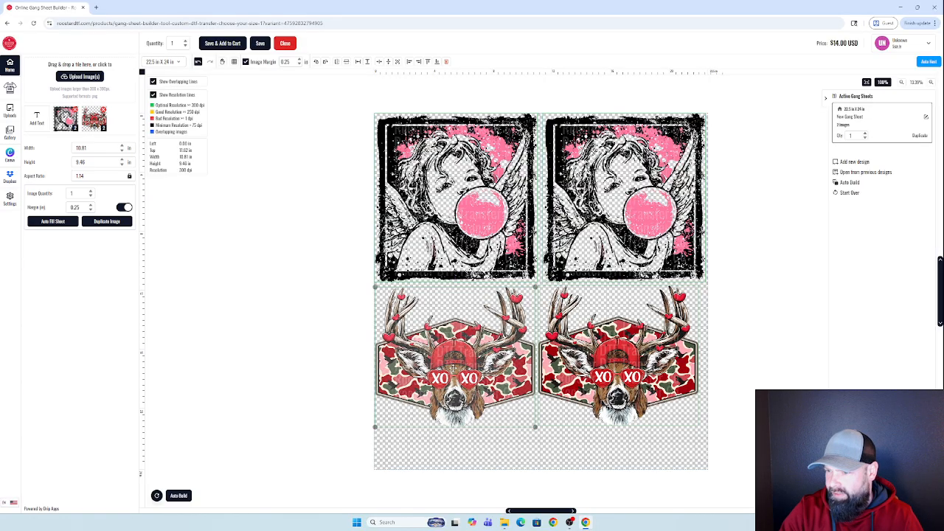
Nudge both deer copies into an aligned row beneath the bubble-gum girls.
drag(455, 366, 454, 371)
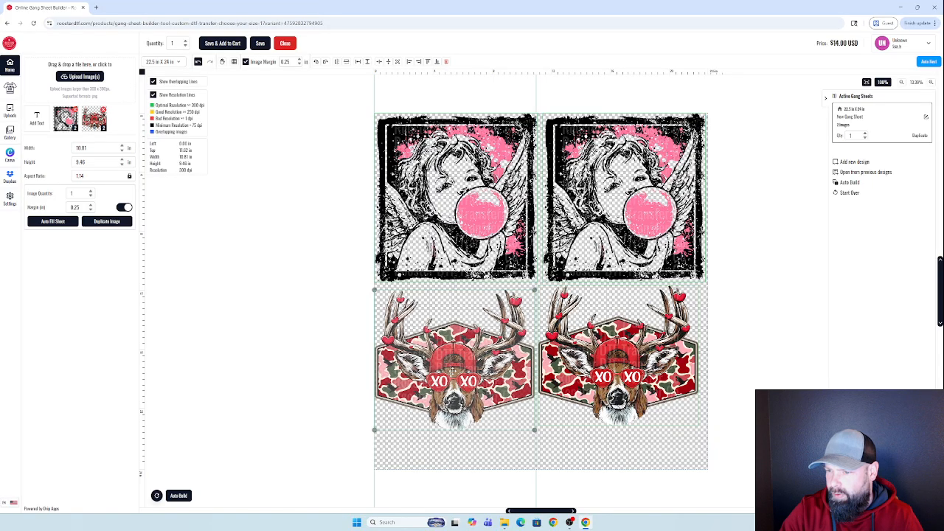
click(555, 359)
drag(556, 359, 559, 361)
drag(476, 363, 477, 364)
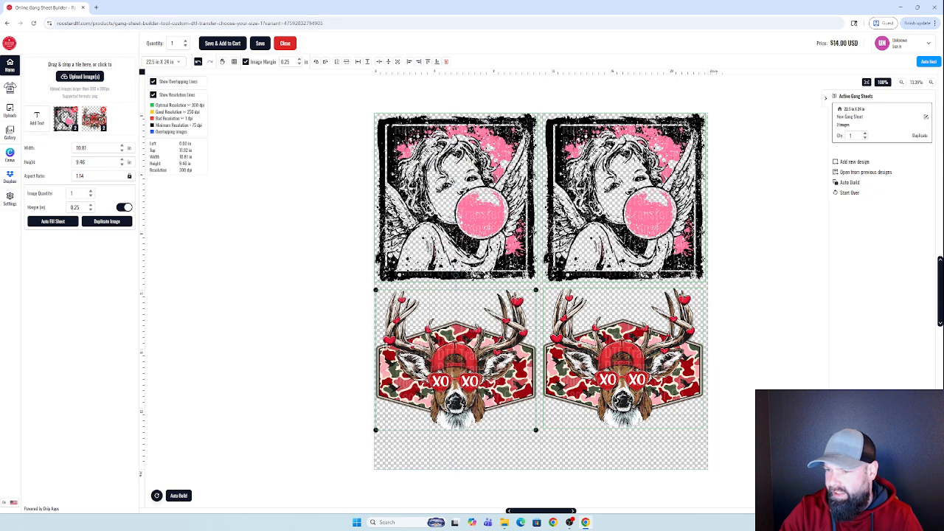
drag(391, 355, 393, 356)
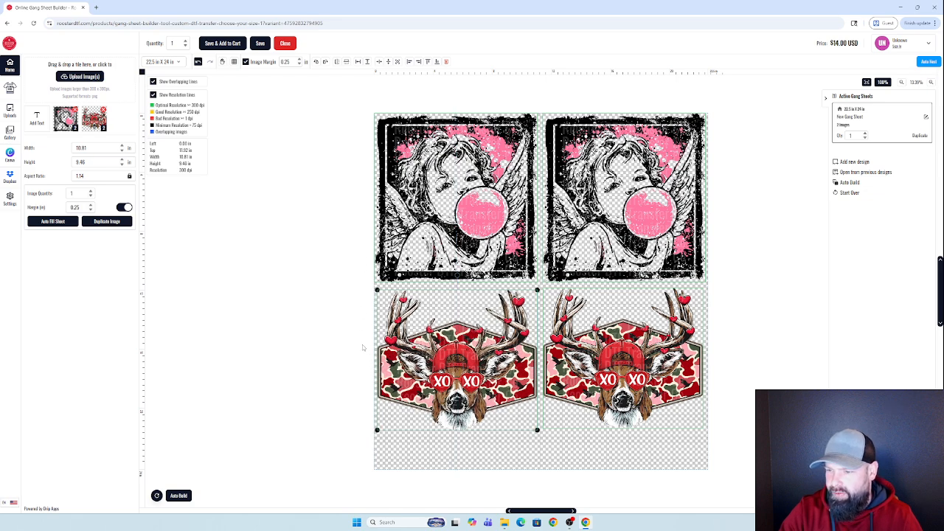
click(549, 455)
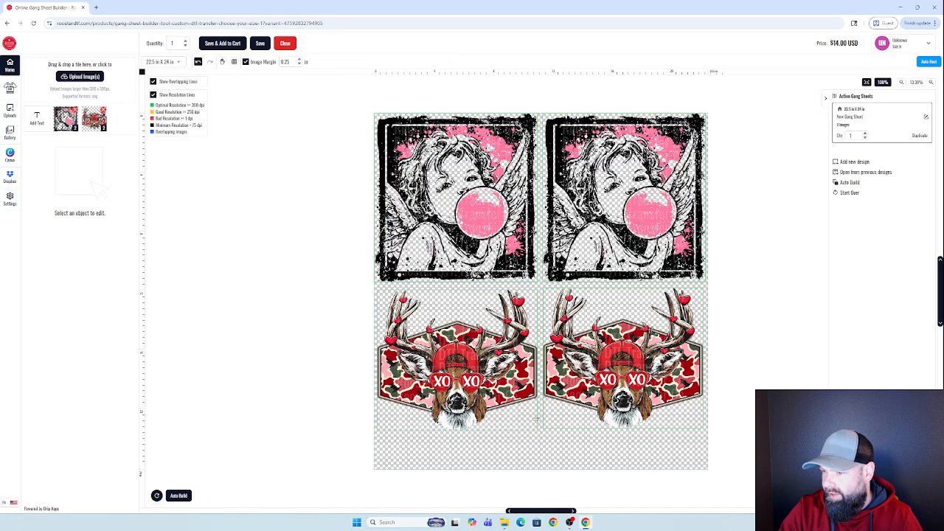
drag(555, 311, 554, 313)
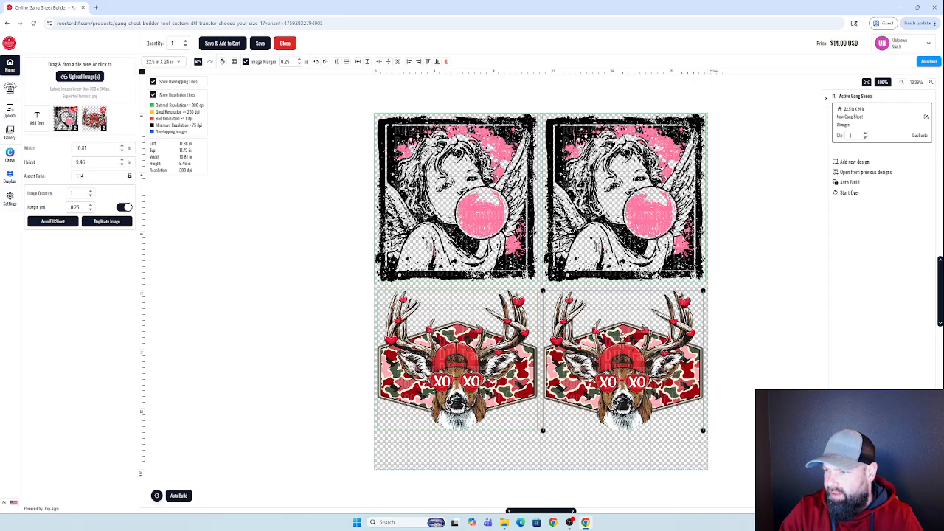
drag(622, 337, 622, 335)
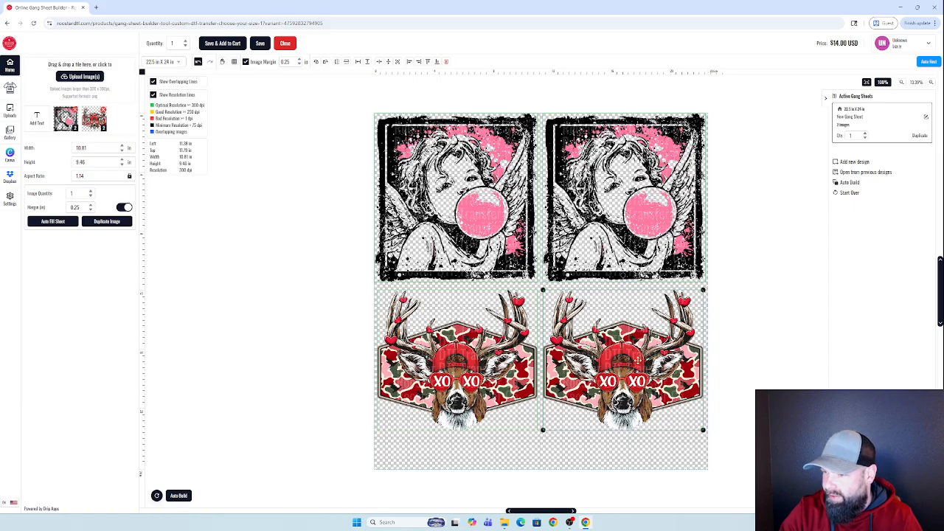
drag(630, 376, 631, 378)
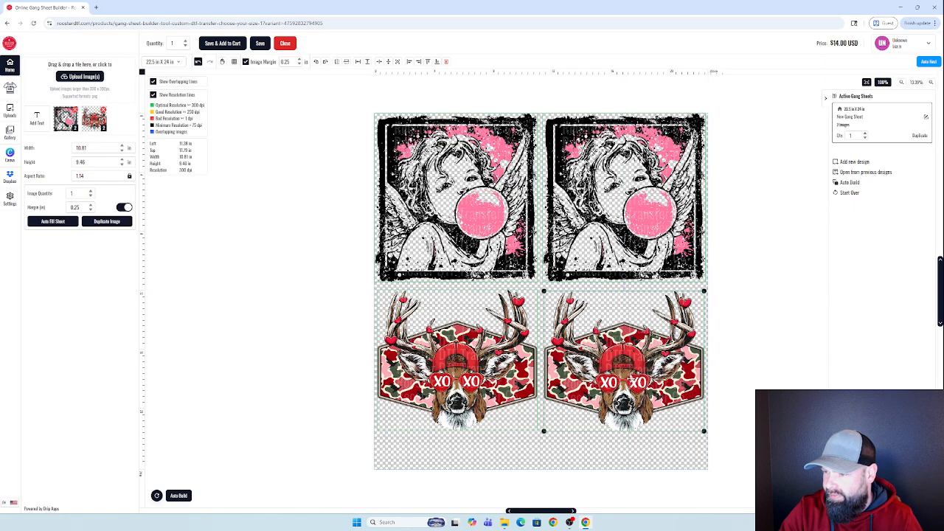
key(Up)
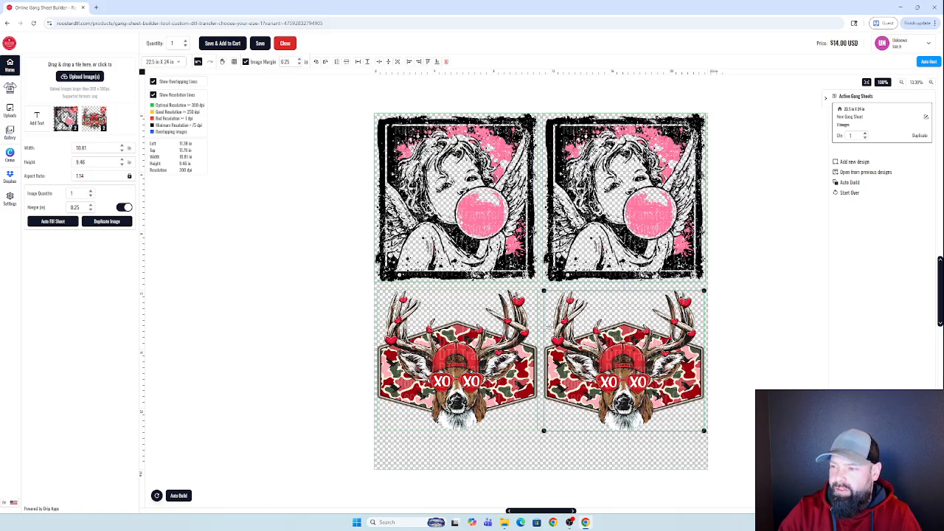
Re-auto-build the sheet with both pinups stacked left and both deer on the right.
click(179, 496)
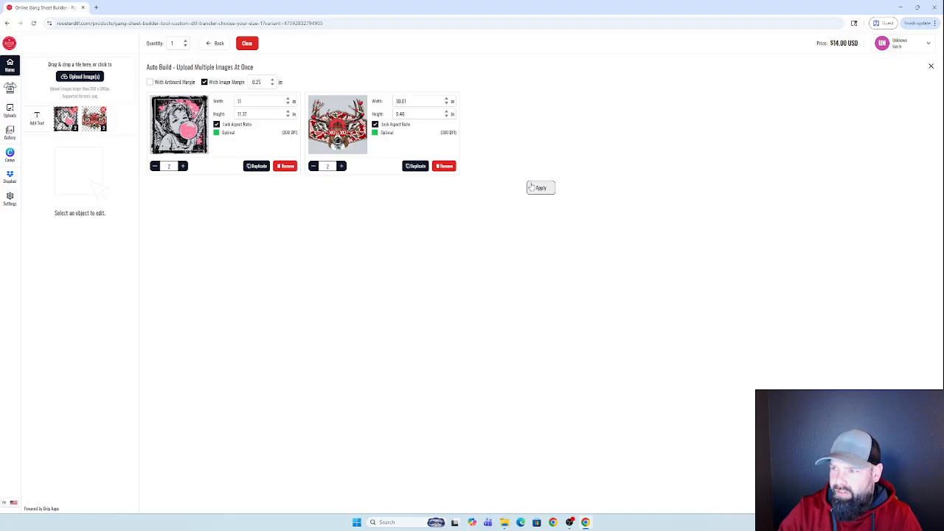
click(531, 188)
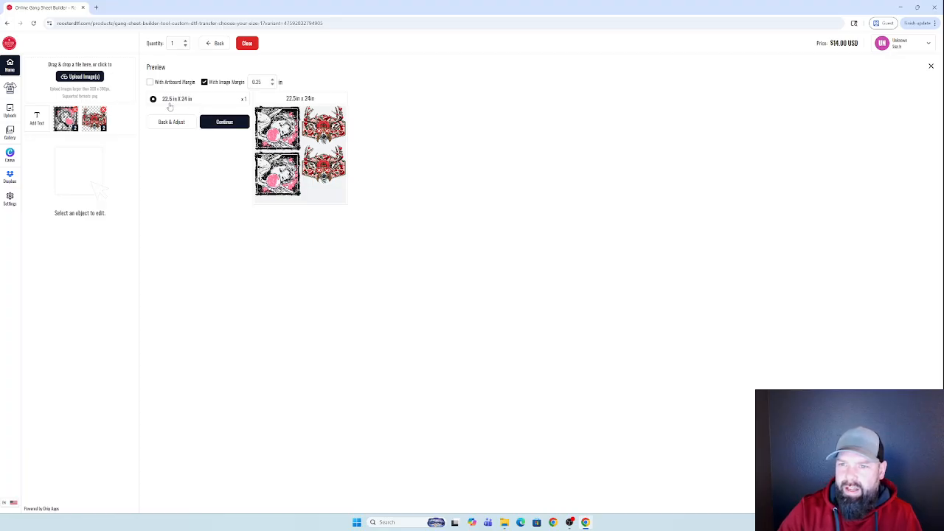
click(224, 121)
drag(618, 292, 618, 294)
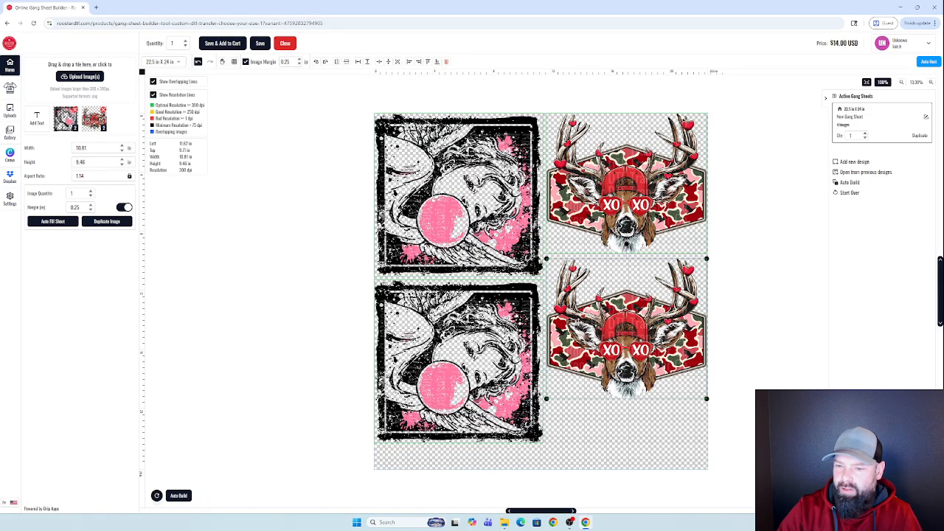
Add two Love Like Jesus copies from the Valentines gallery and bring up the Auto Build list.
click(10, 133)
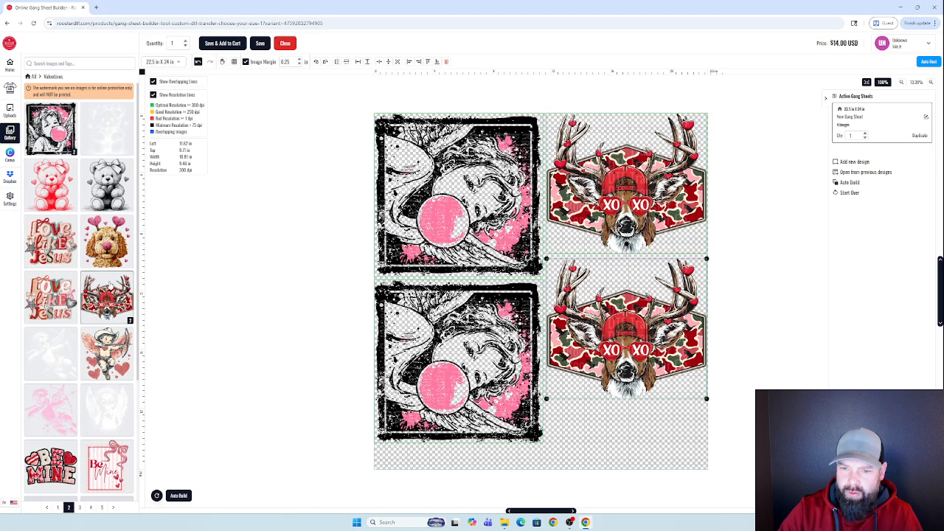
click(48, 306)
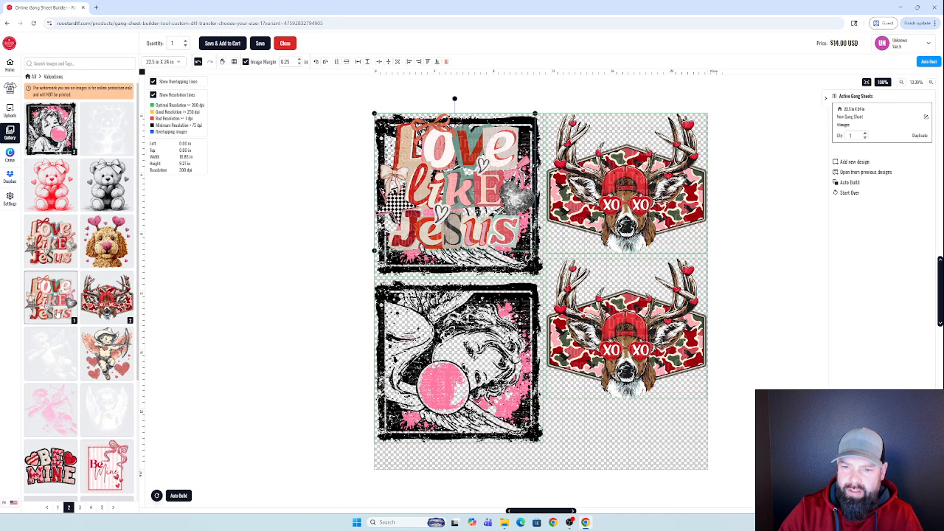
click(53, 308)
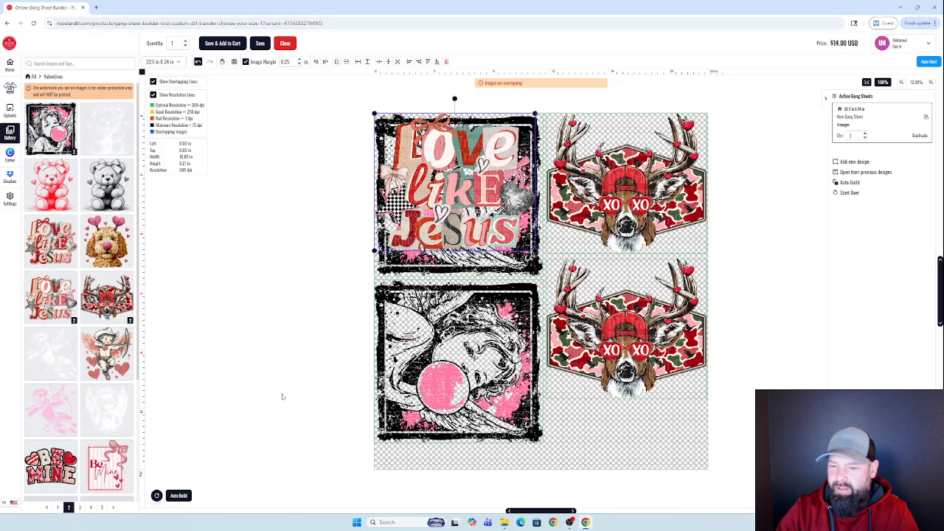
click(188, 500)
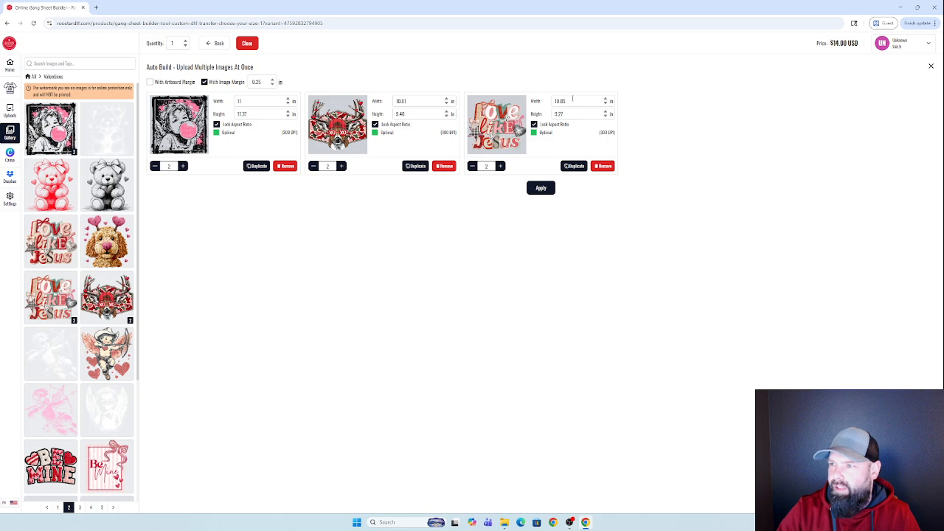
Set the Love Like Jesus width to 11 in and accept the 22.5 x 36 in auto-built layout.
double_click(572, 100)
text(11)
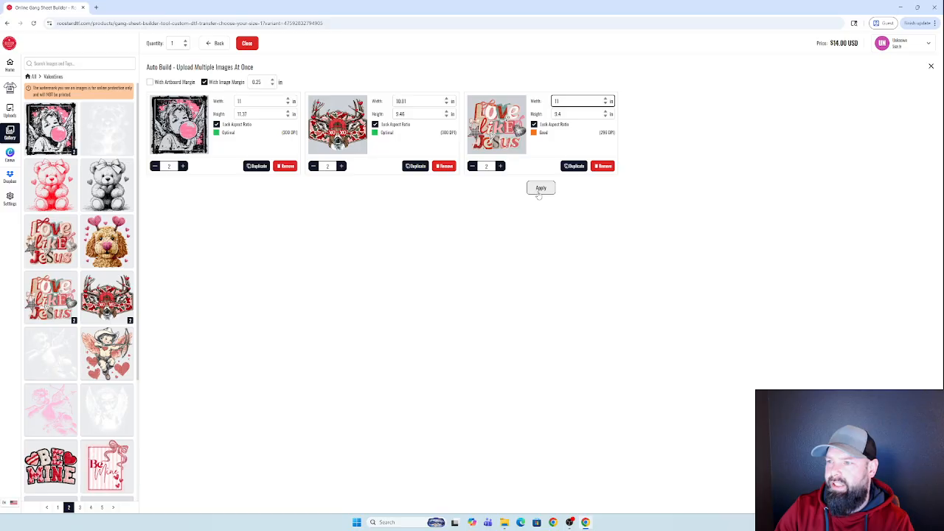
click(540, 189)
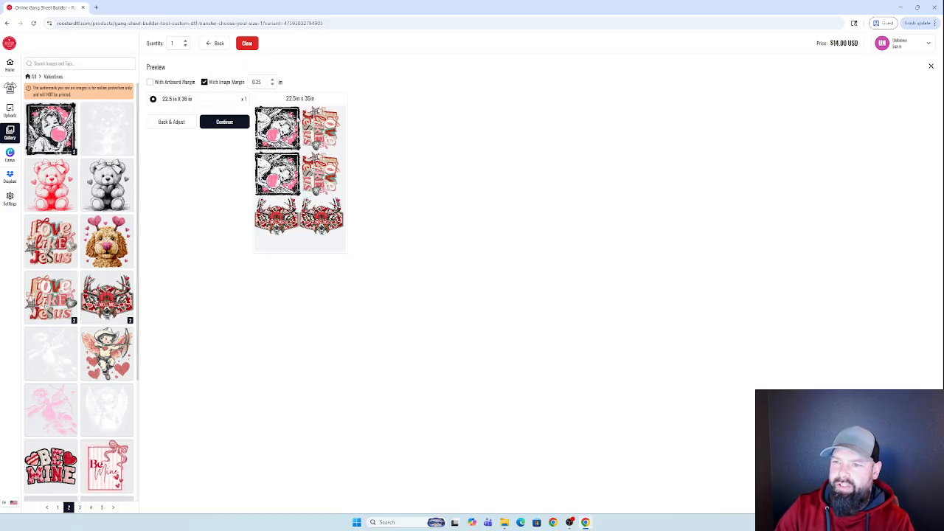
click(226, 125)
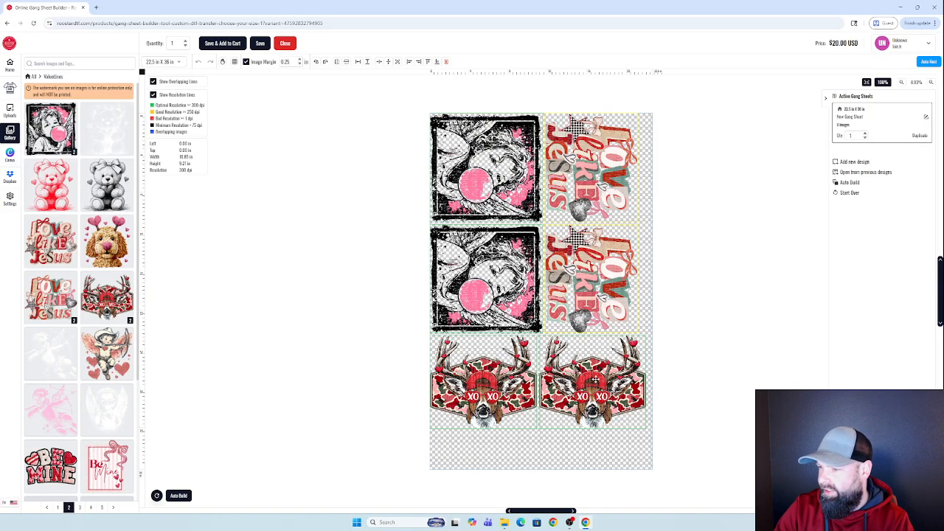
click(596, 380)
drag(598, 382, 598, 382)
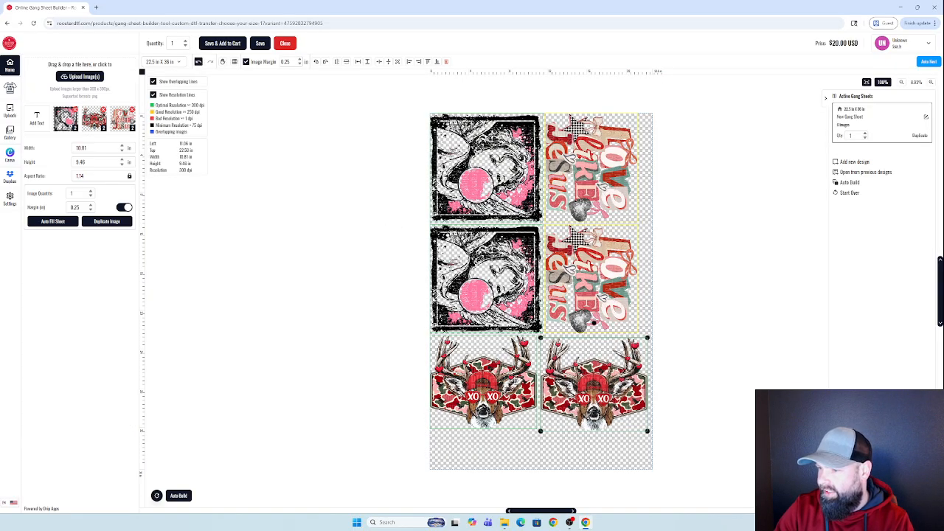
drag(487, 382, 487, 385)
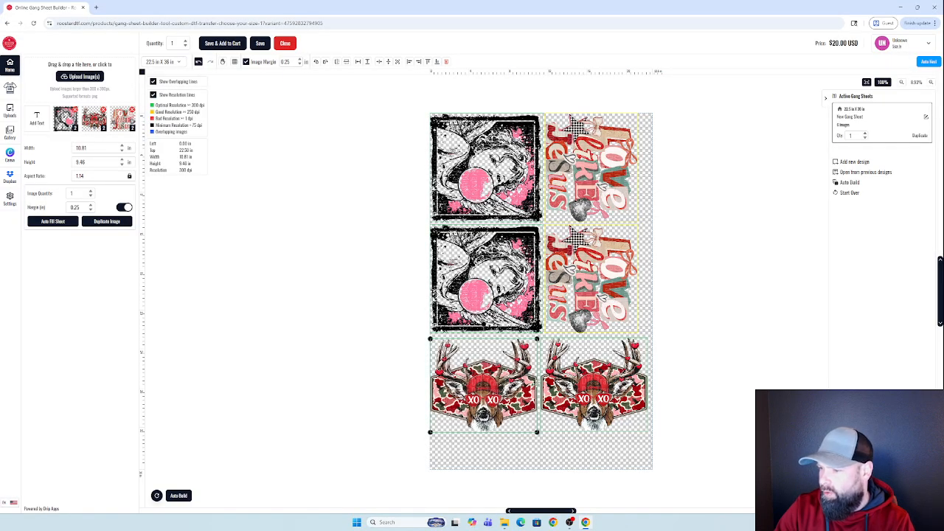
click(580, 383)
drag(579, 382, 582, 382)
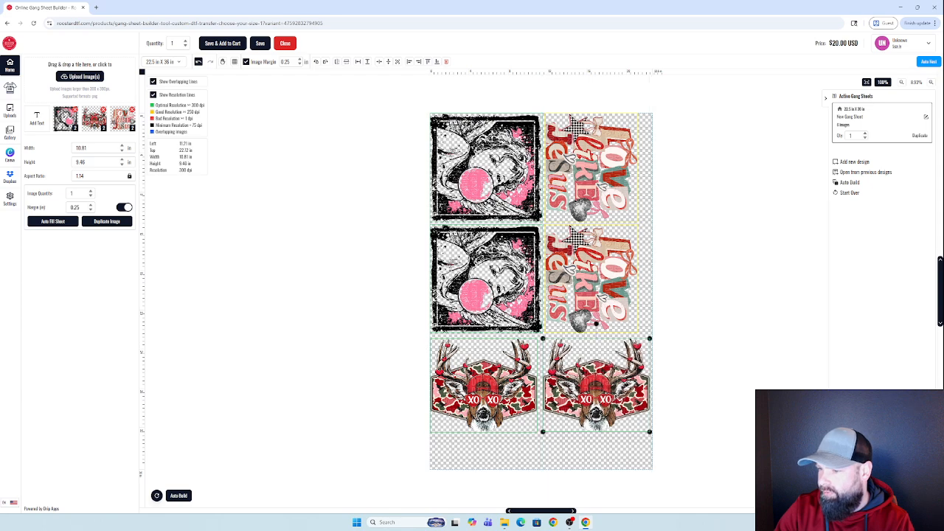
drag(510, 387, 510, 387)
drag(589, 290, 589, 292)
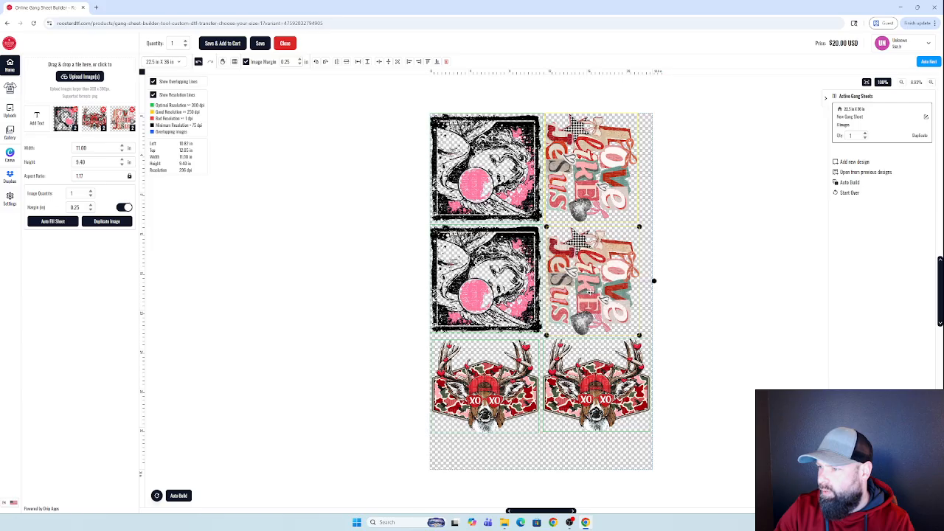
click(592, 203)
click(601, 244)
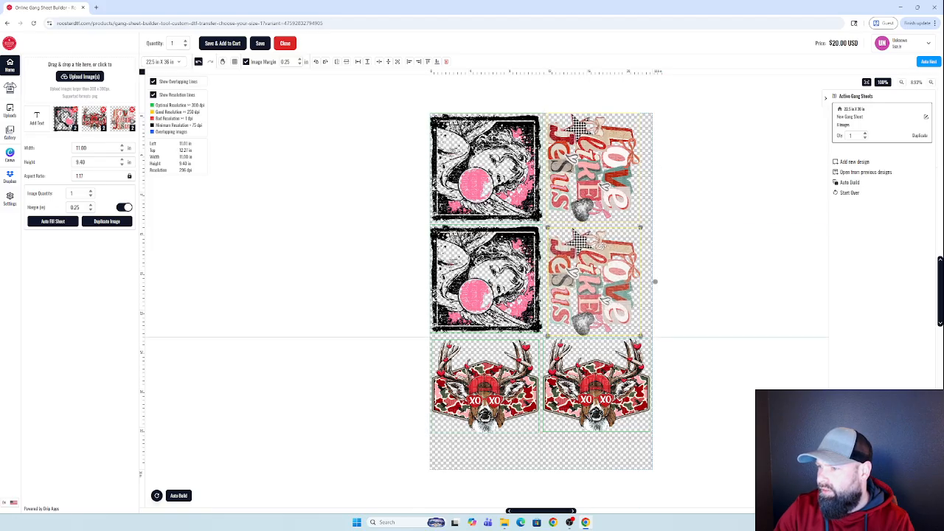
drag(602, 245, 602, 247)
mouse_move(583, 385)
mouse_down()
mouse_move(531, 391)
mouse_move(567, 382)
mouse_up()
click(487, 383)
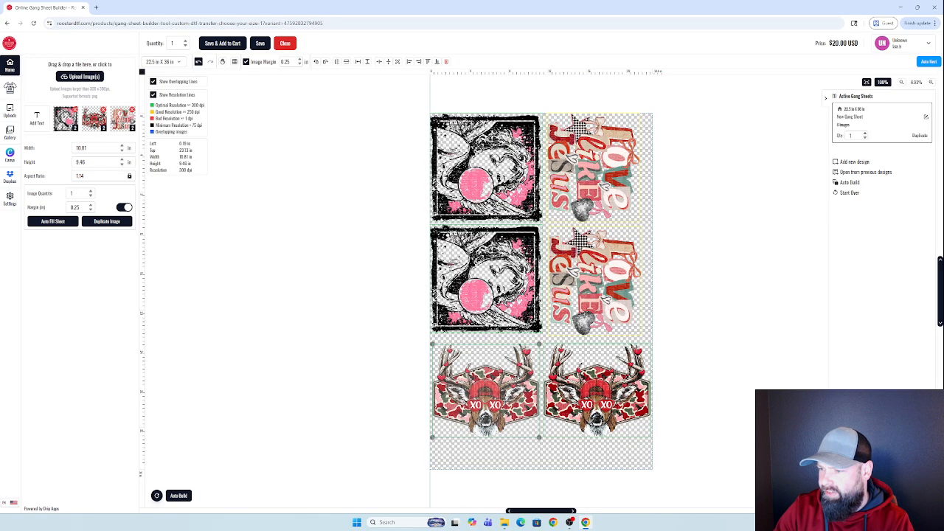
click(595, 303)
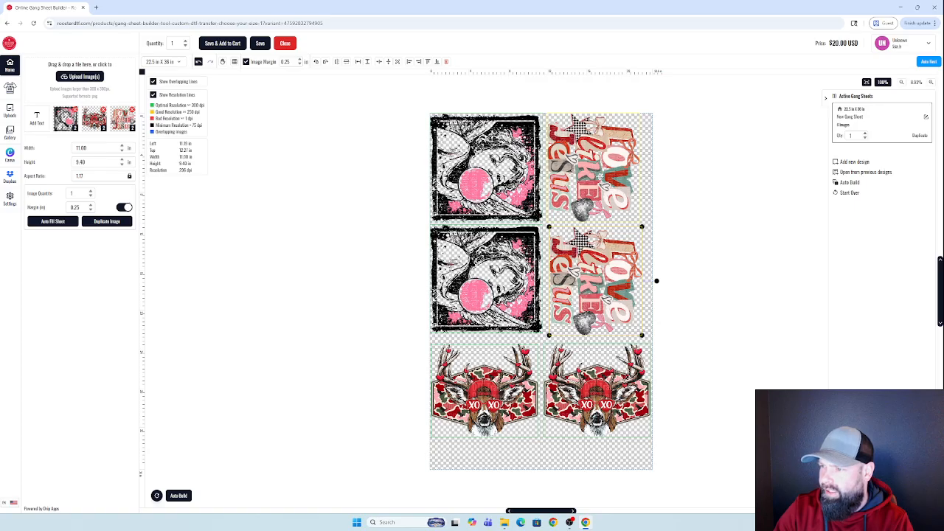
click(600, 178)
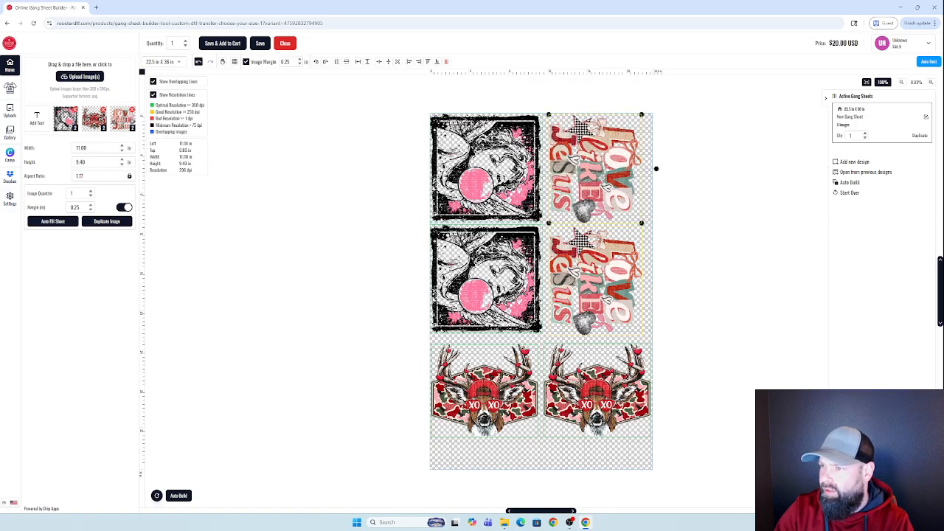
click(624, 283)
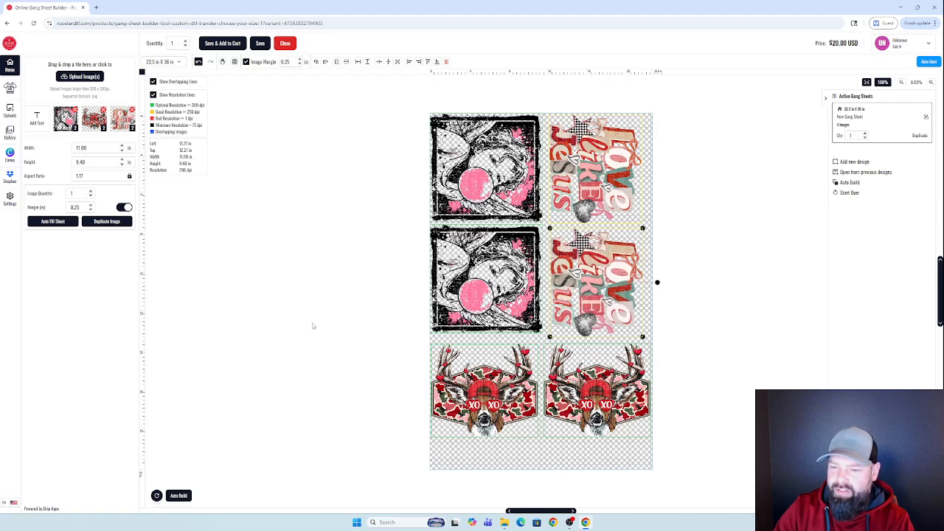
click(188, 497)
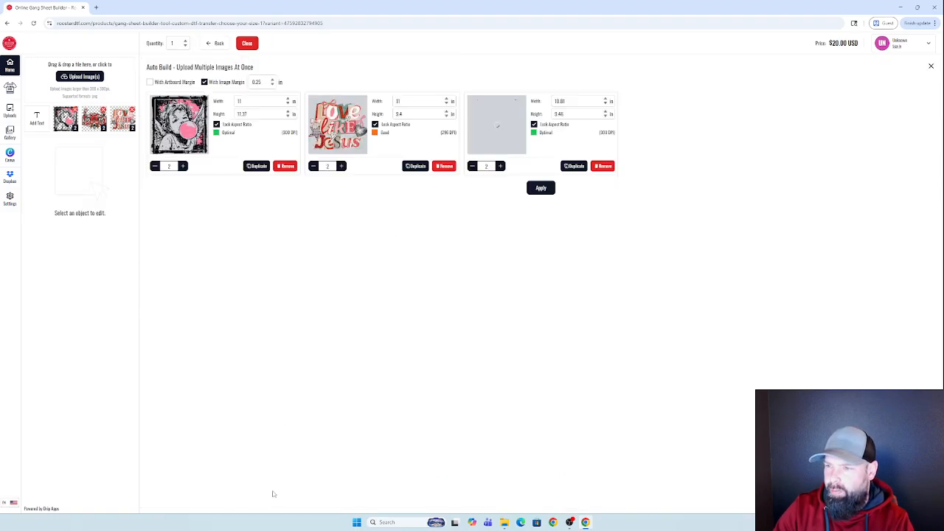
click(537, 190)
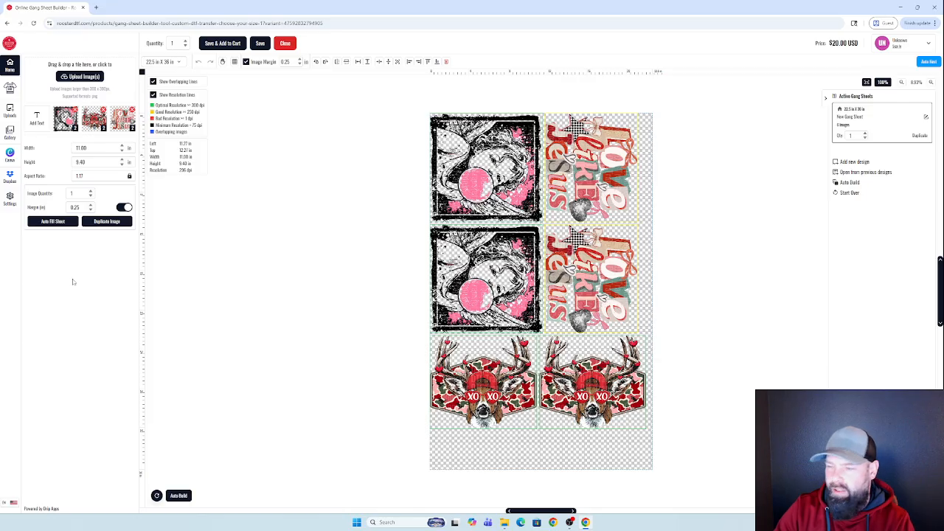
click(11, 133)
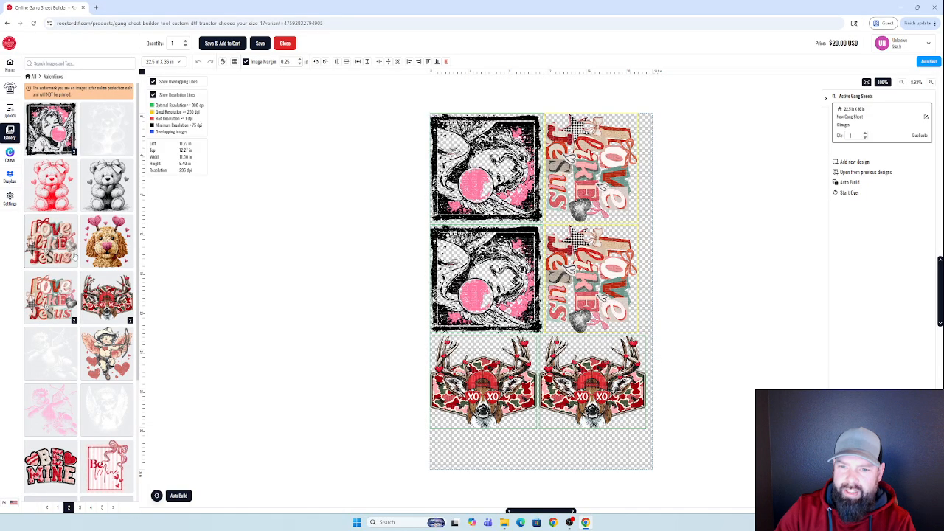
From gallery page 4, place two pink-glasses poodle copies side by side at the sheet bottom.
scroll(96, 443, down, 2)
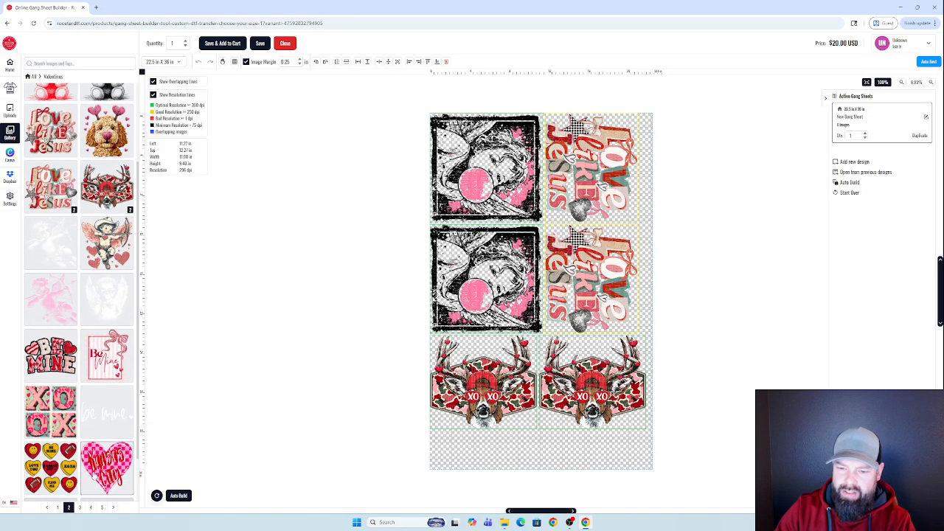
click(91, 508)
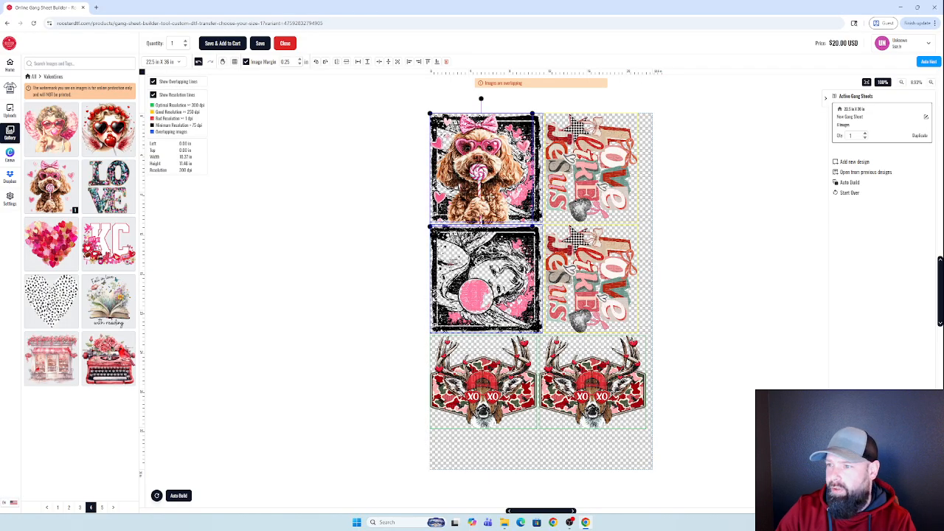
drag(483, 182, 601, 424)
drag(462, 193, 490, 413)
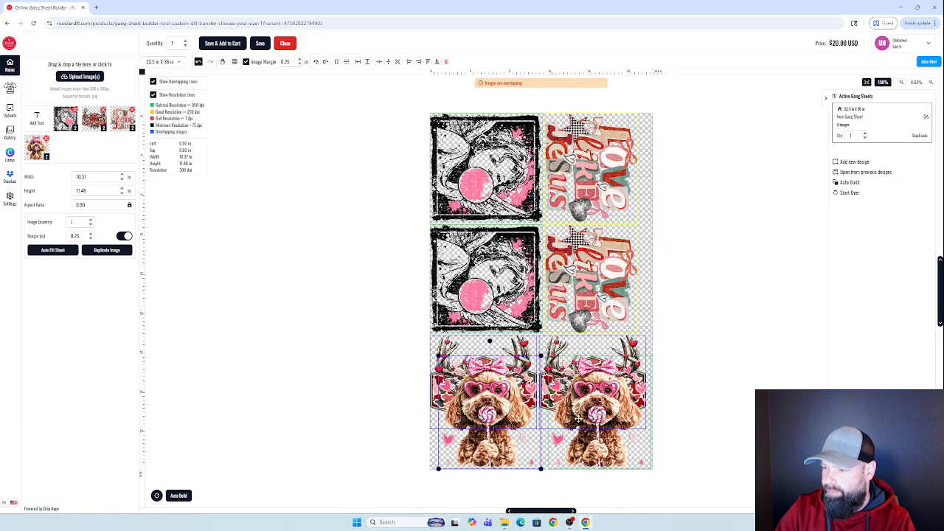
drag(579, 419, 579, 419)
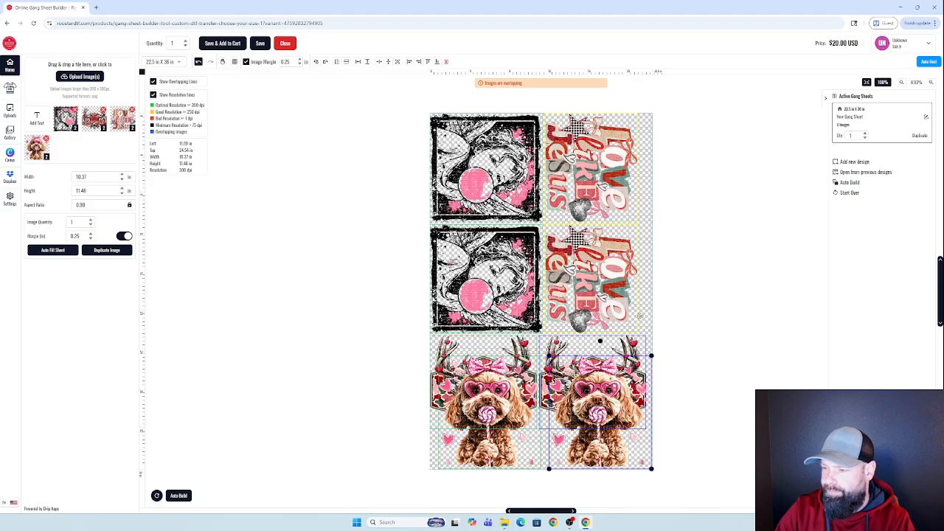
Set the poodle width to 9 in and auto-build all eight images onto a 22.5 x 48 in sheet.
click(179, 496)
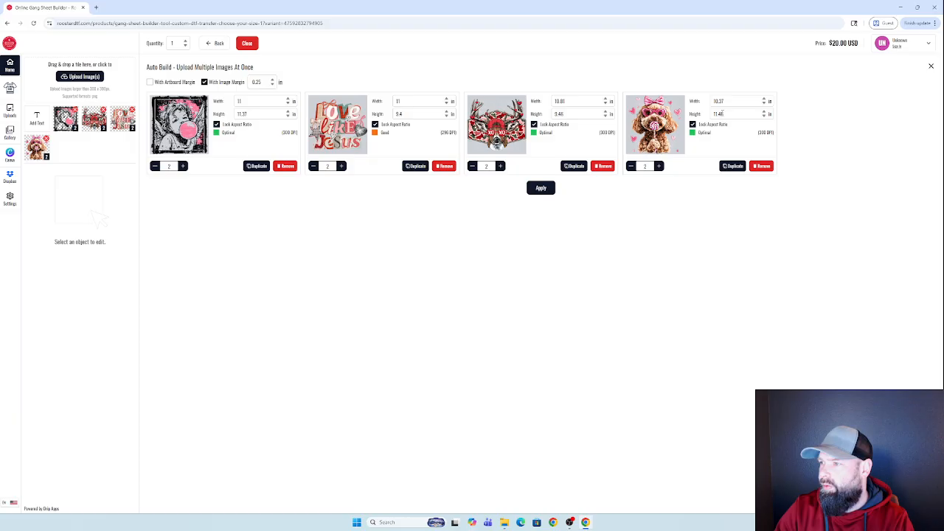
drag(724, 101, 700, 104)
text(9)
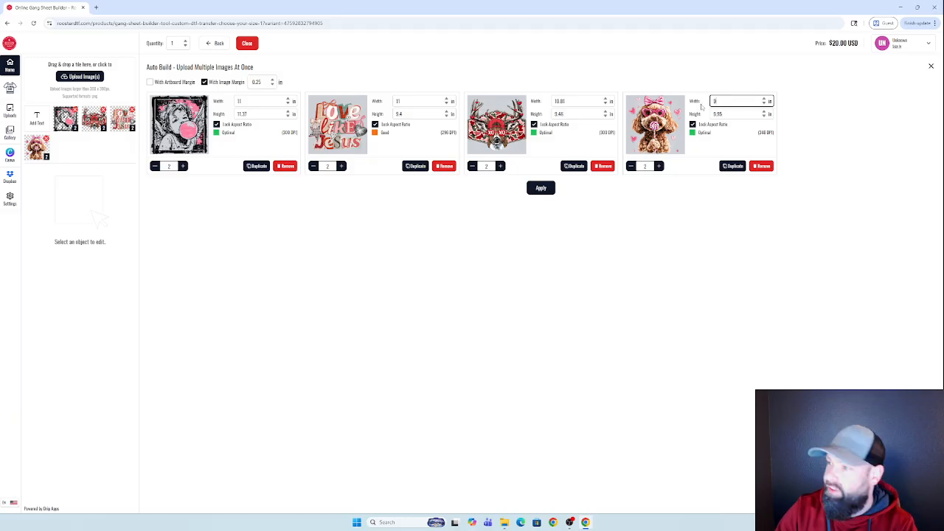
click(678, 204)
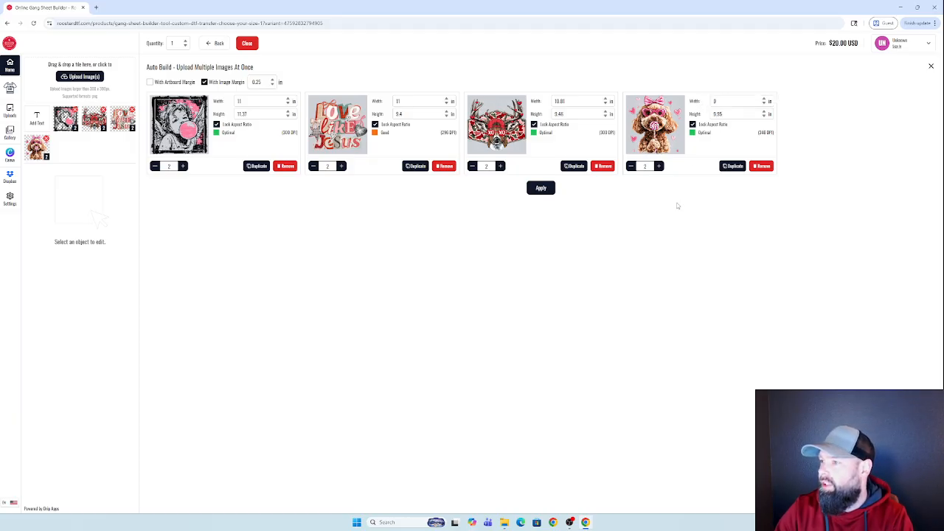
click(541, 189)
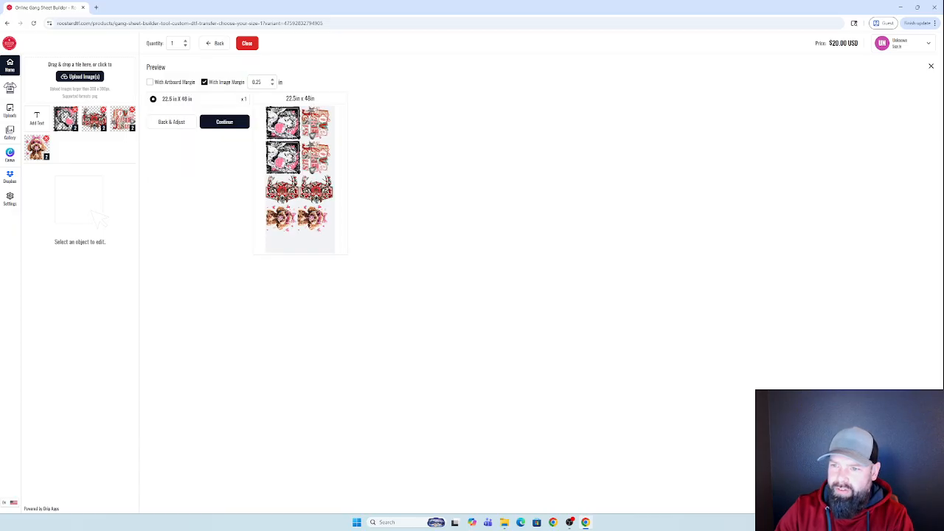
click(239, 123)
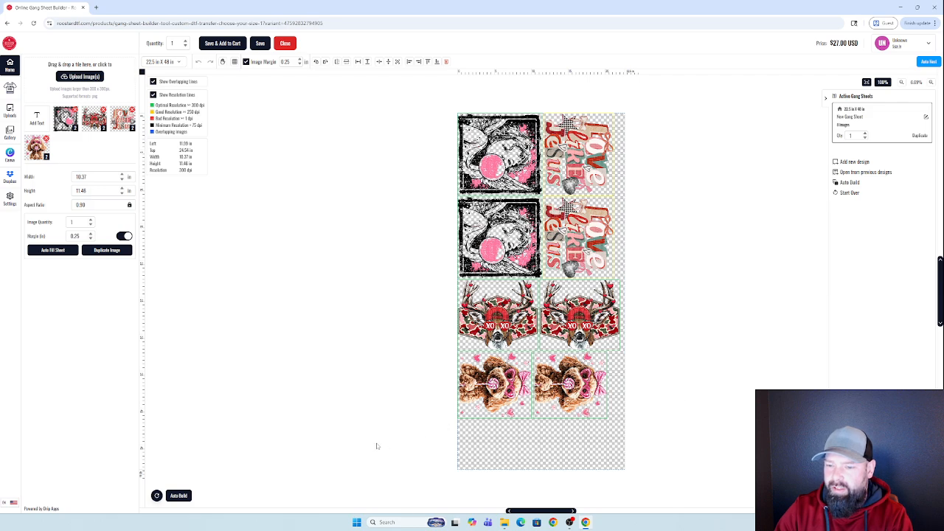
Space the two bottom-row poodles evenly without overlap, then save and add the sheet to cart.
drag(575, 401, 582, 405)
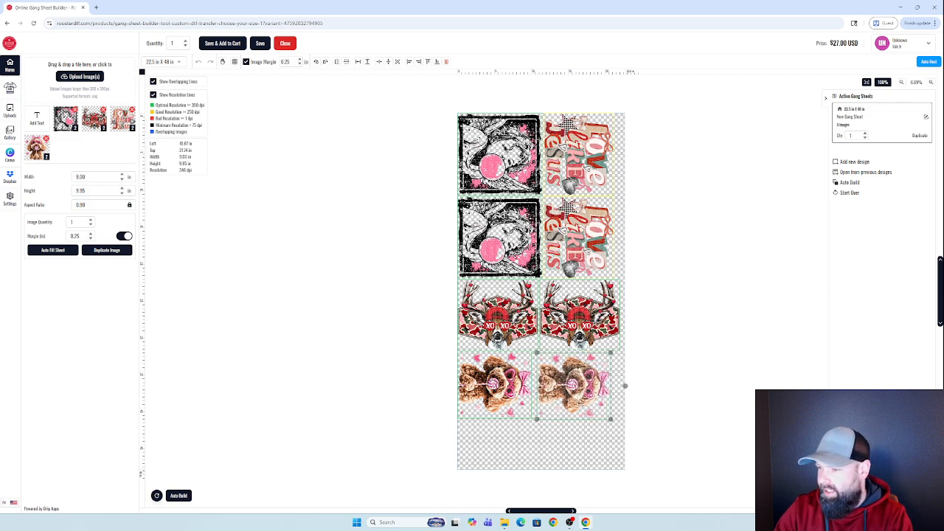
drag(497, 402, 524, 396)
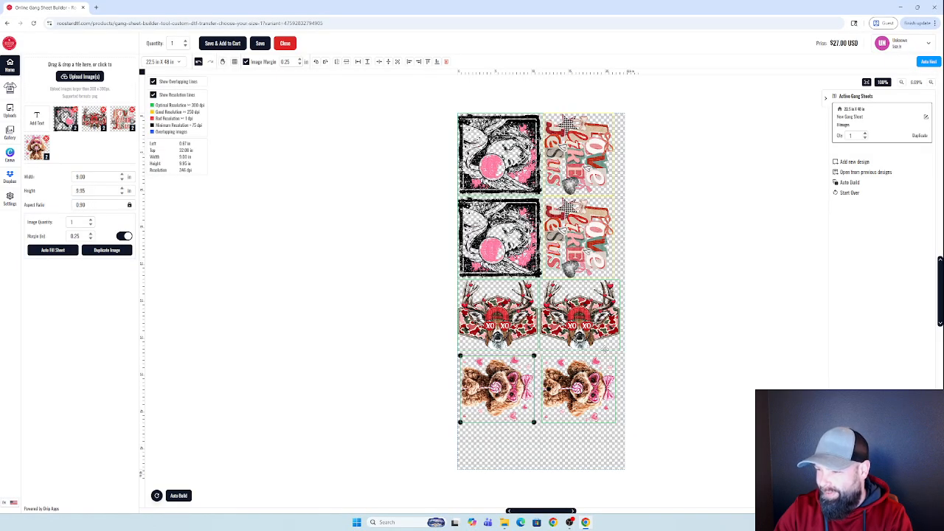
click(605, 407)
drag(606, 407, 609, 406)
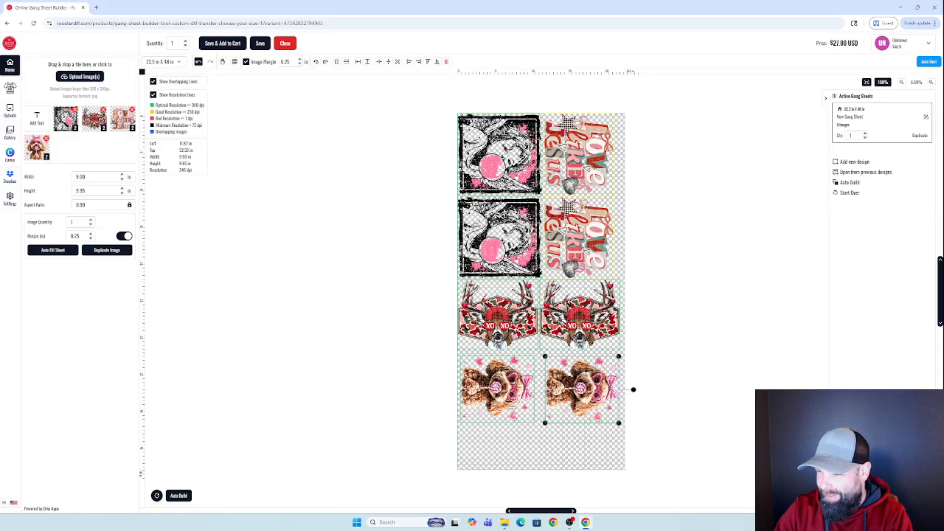
drag(512, 409, 514, 409)
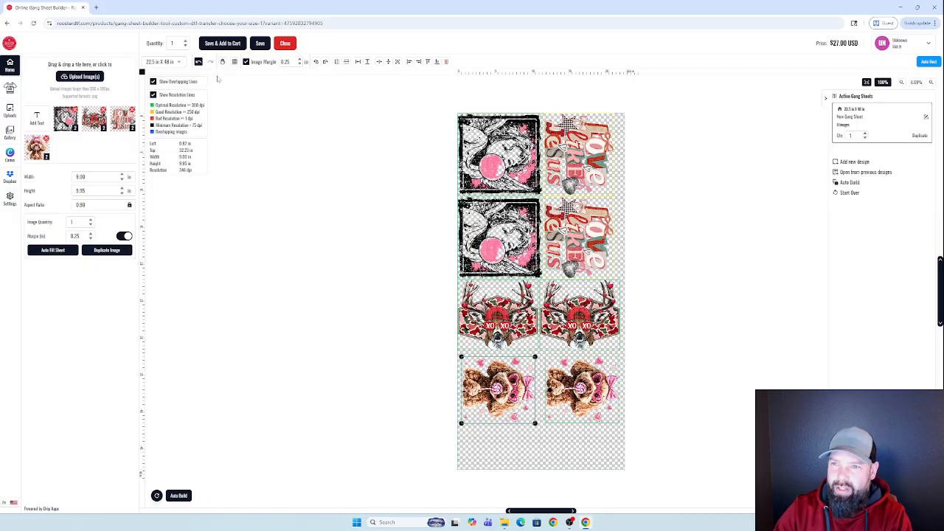
click(222, 44)
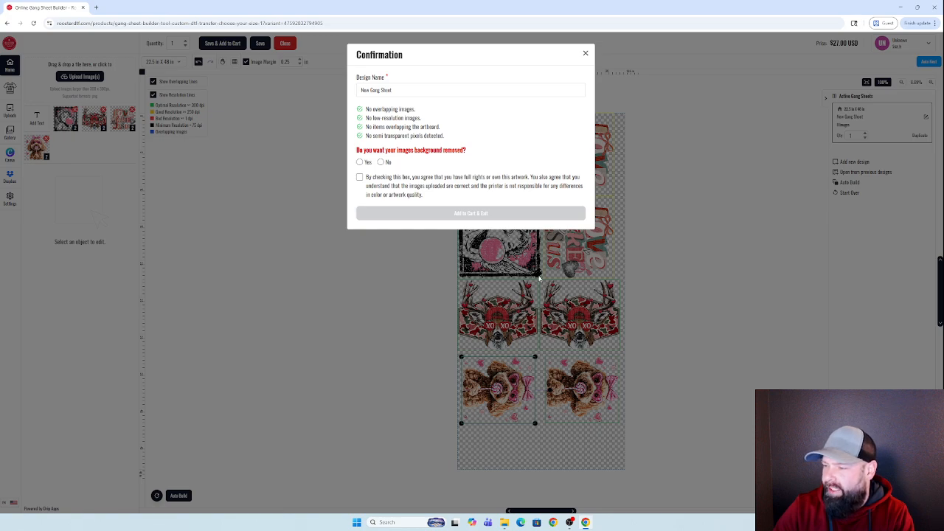
Add the 22.5 x 48 in sheet to the cart with background removal set to No and the artwork agreement accepted.
click(360, 161)
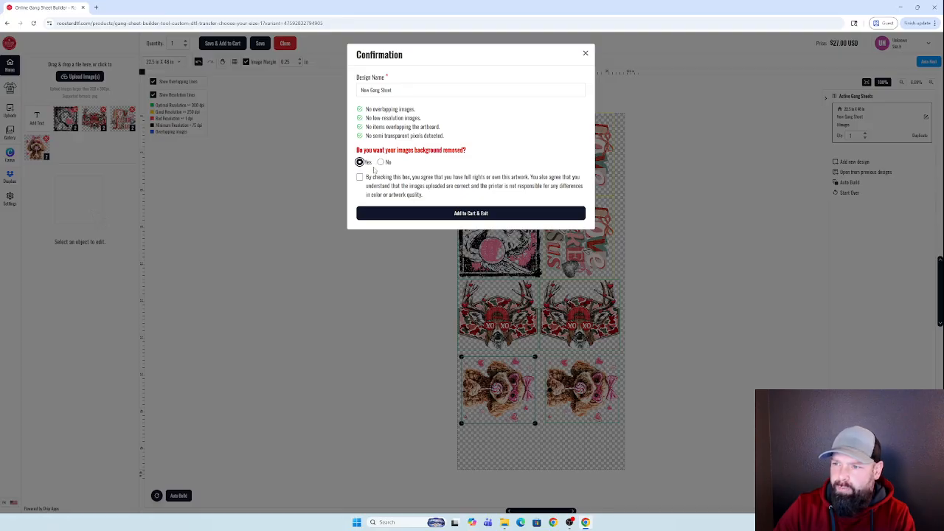
click(380, 163)
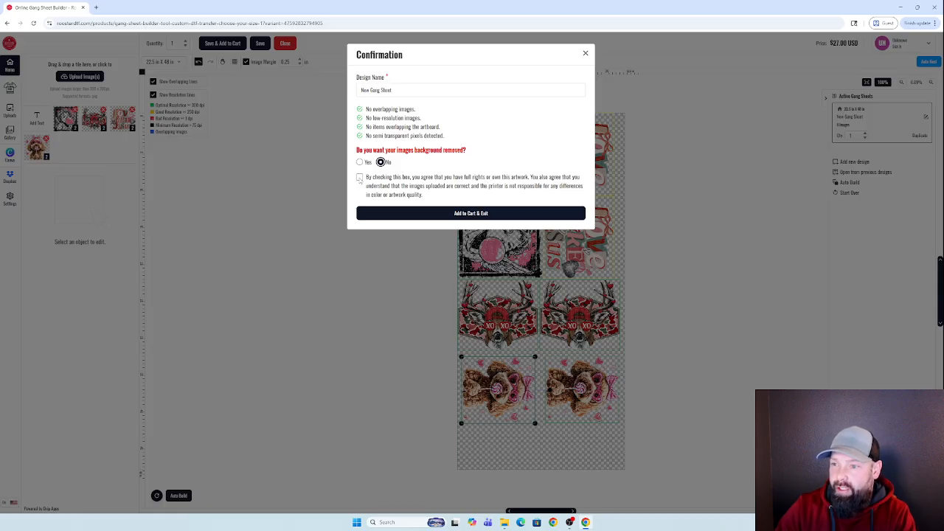
click(359, 177)
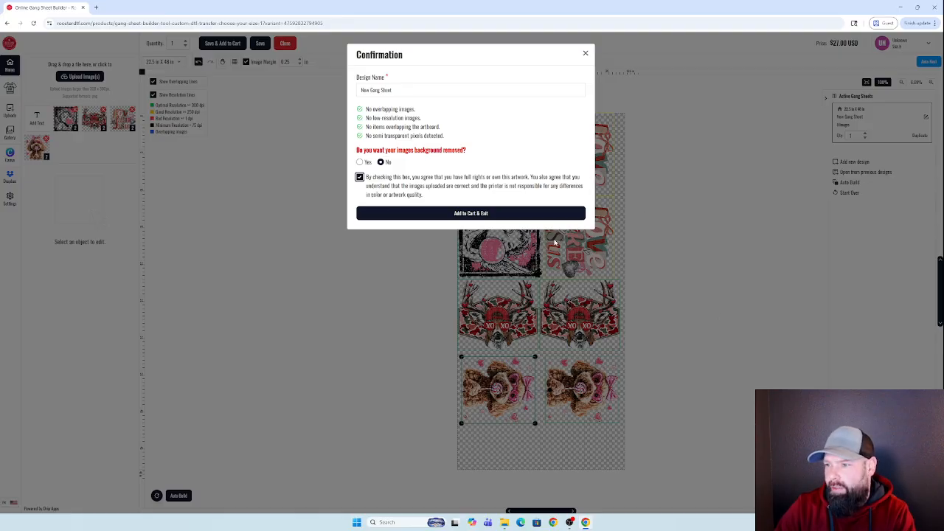
click(507, 216)
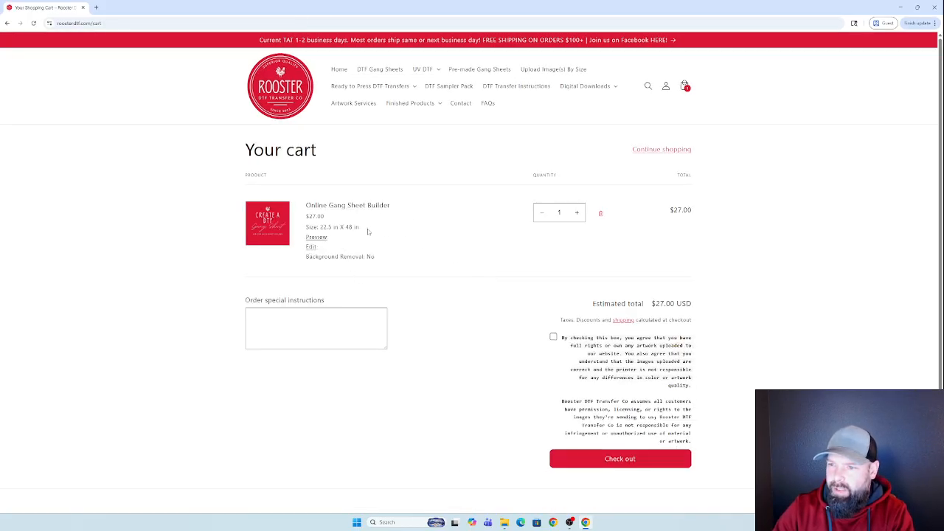
Point out the cart item's $27.00 price and 48 in length, then view its gang sheet preview.
drag(305, 219, 316, 216)
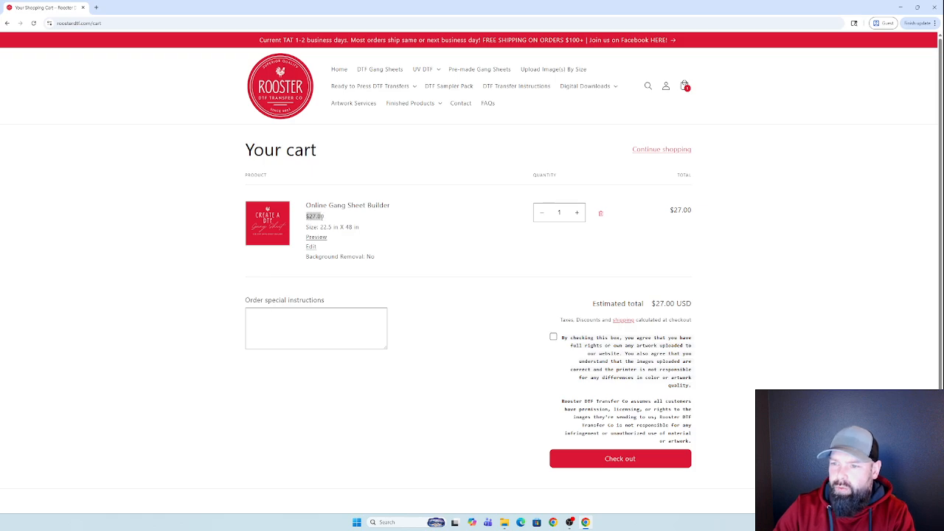
click(317, 227)
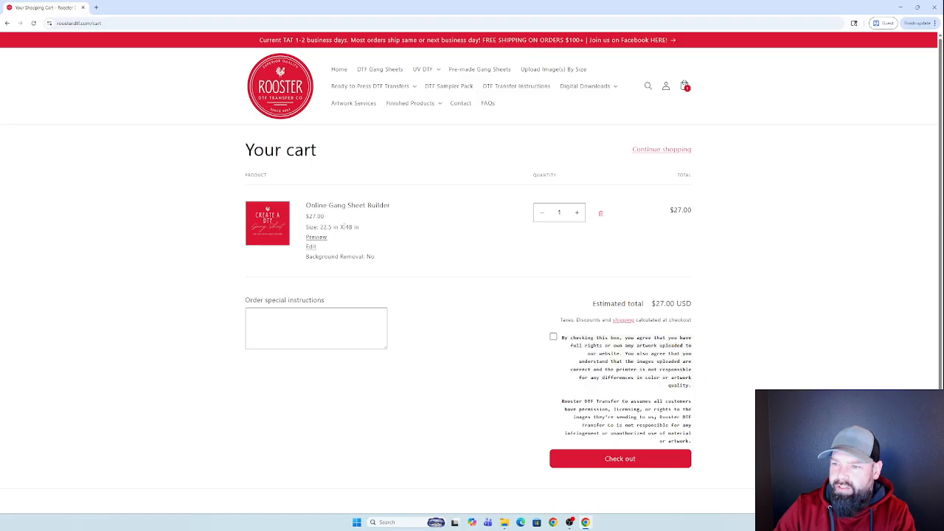
drag(343, 227, 359, 228)
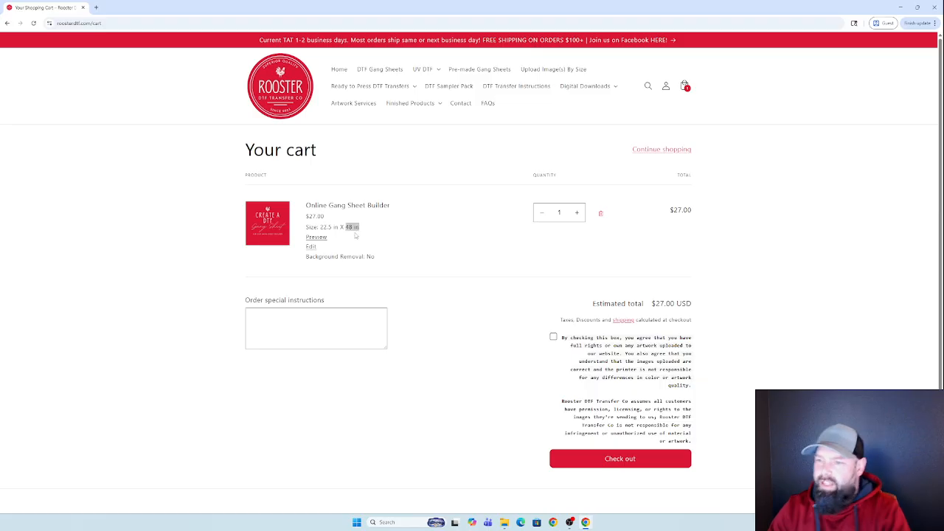
click(325, 237)
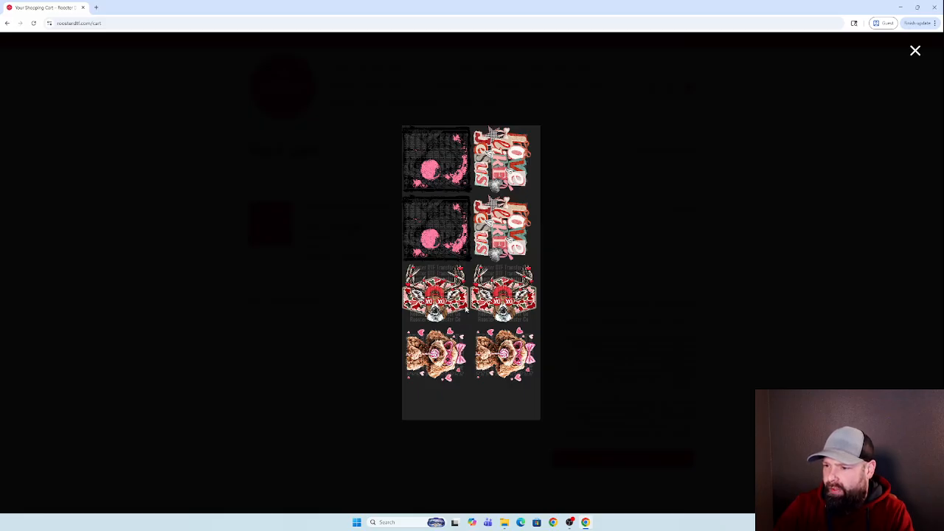
Close the preview, recheck the 48 in sheet length, and proceed to checkout for the $27.00 order.
click(915, 51)
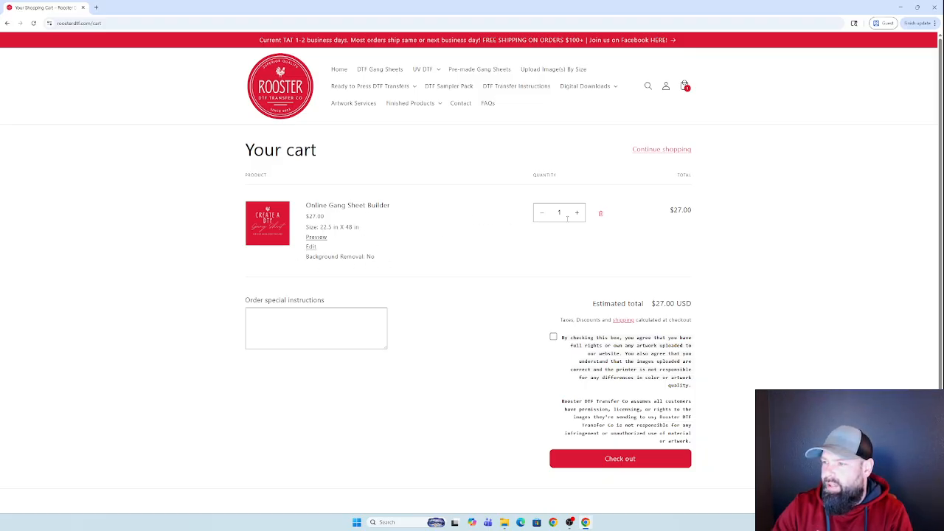
drag(344, 226, 355, 227)
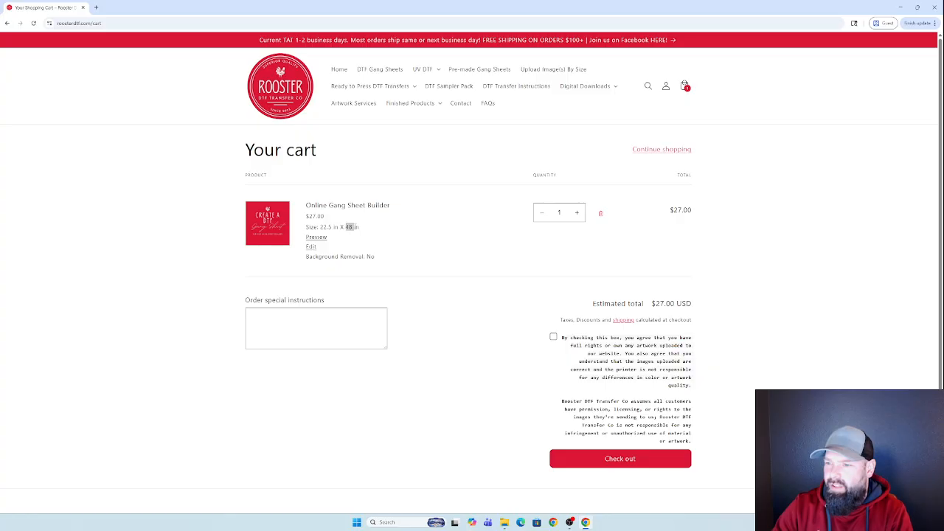
click(362, 230)
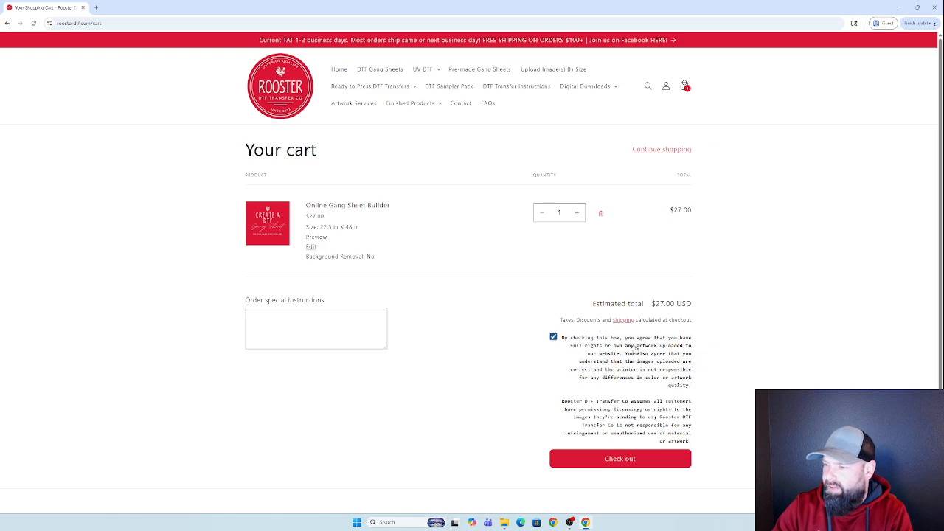
click(618, 462)
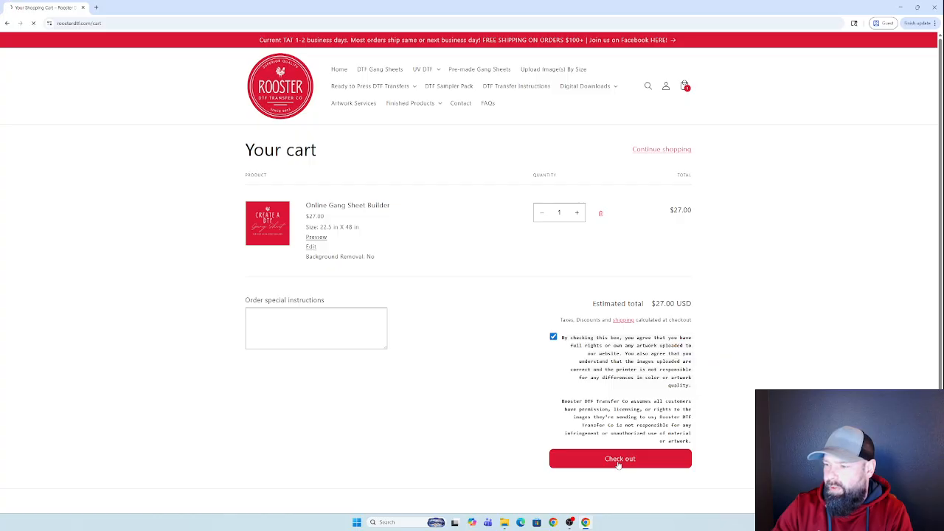